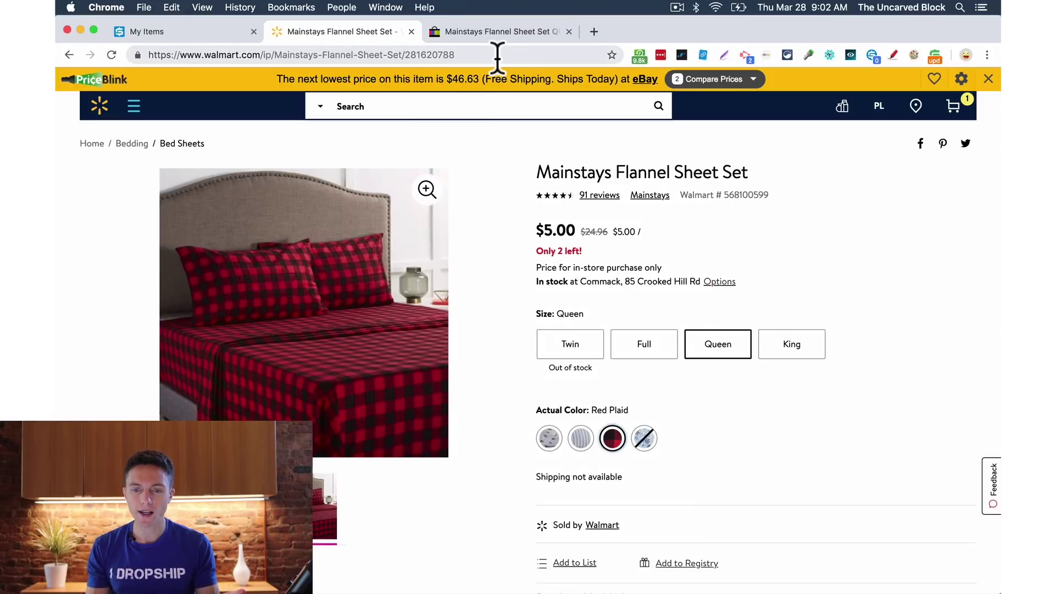
Step: Compare the Walmart sheet set with its US $46.63 eBay listing, then bring up the SKU Grid inventory
{"action": "left_click", "coordinate": [501, 32]}
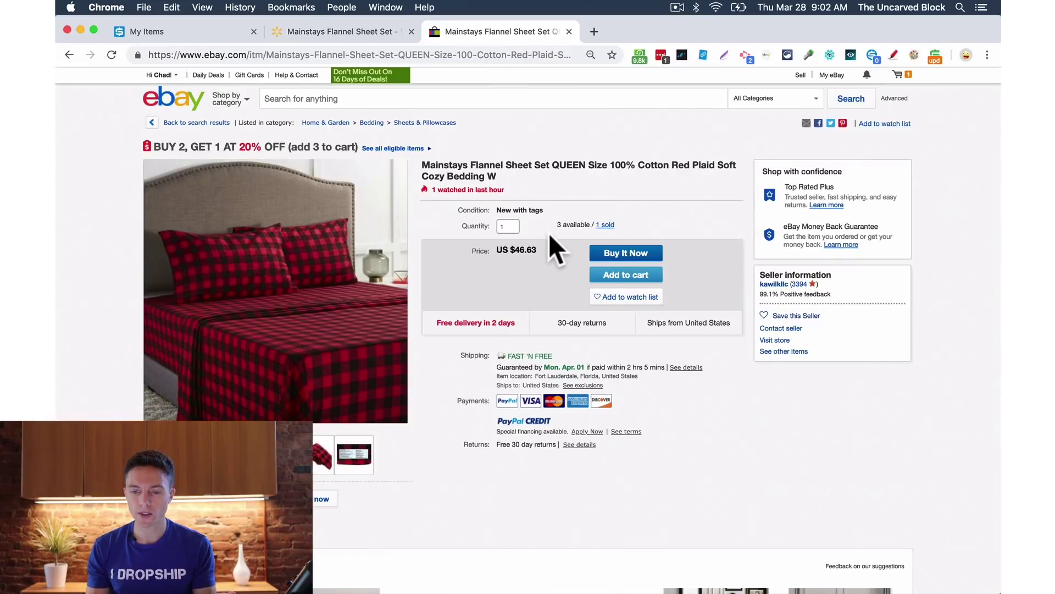
{"action": "left_click_drag", "start_coordinate": [515, 247], "coordinate": [535, 246]}
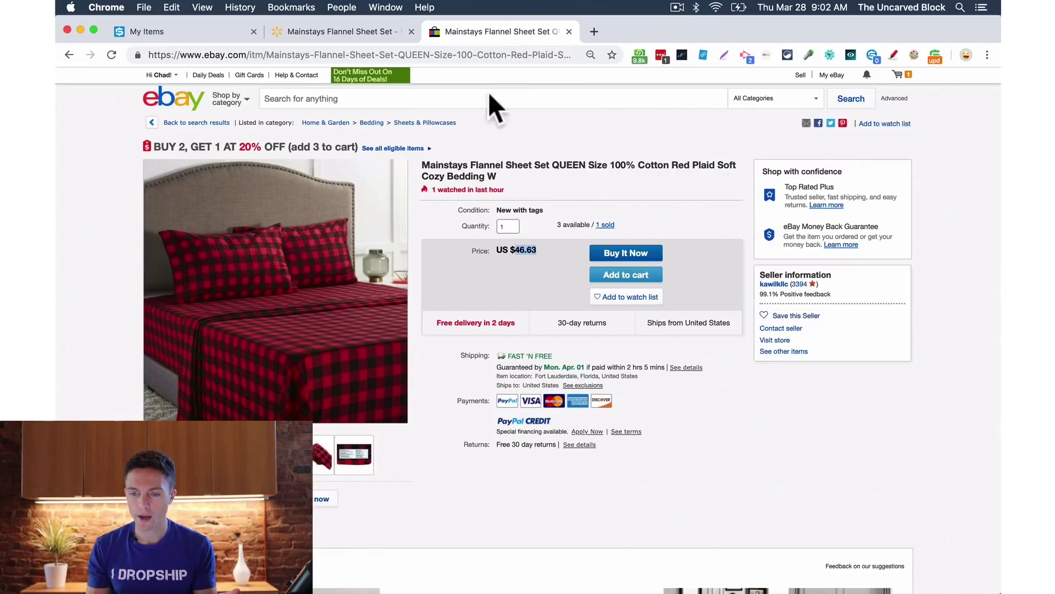
{"action": "left_click", "coordinate": [353, 31]}
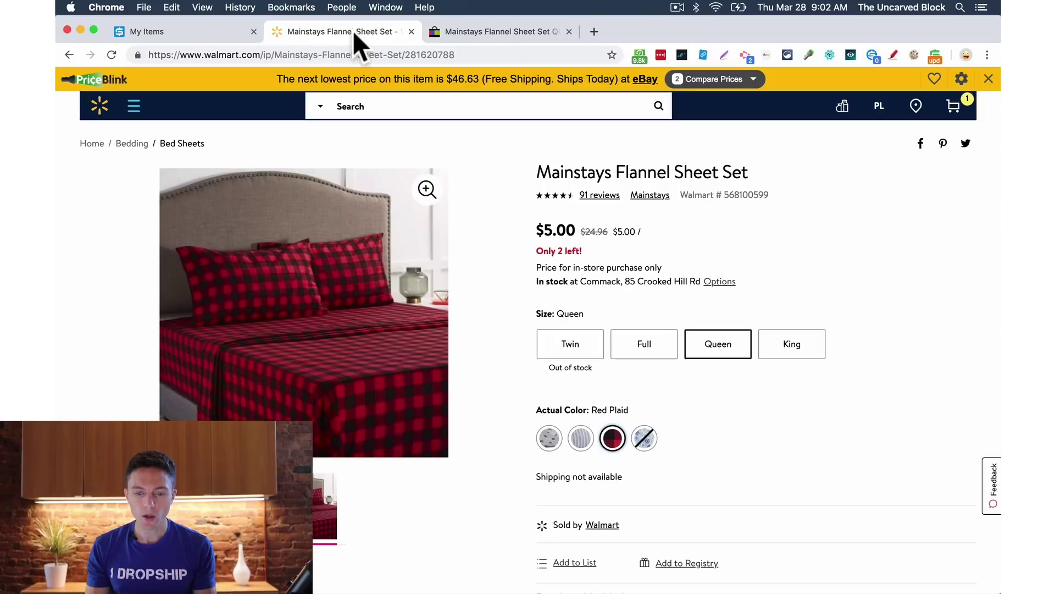
{"action": "left_click", "coordinate": [319, 525]}
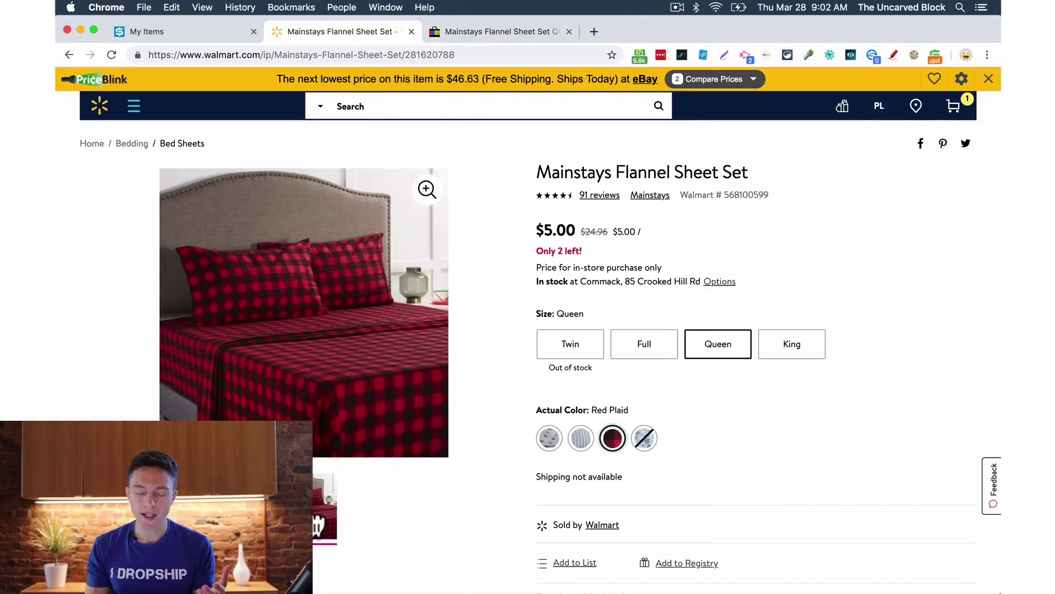
{"action": "left_click", "coordinate": [538, 36]}
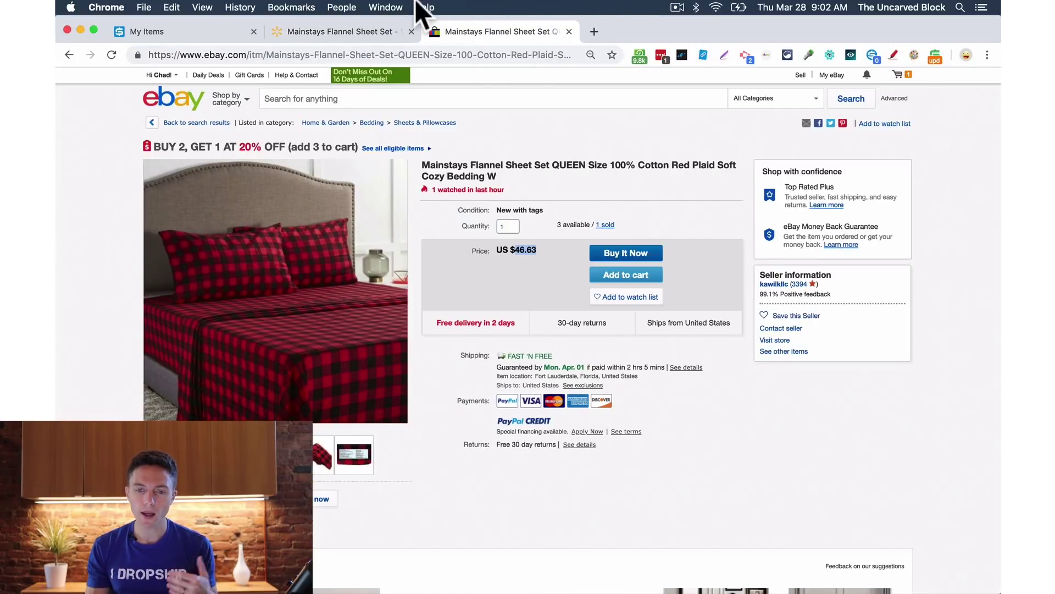
{"action": "left_click", "coordinate": [354, 31]}
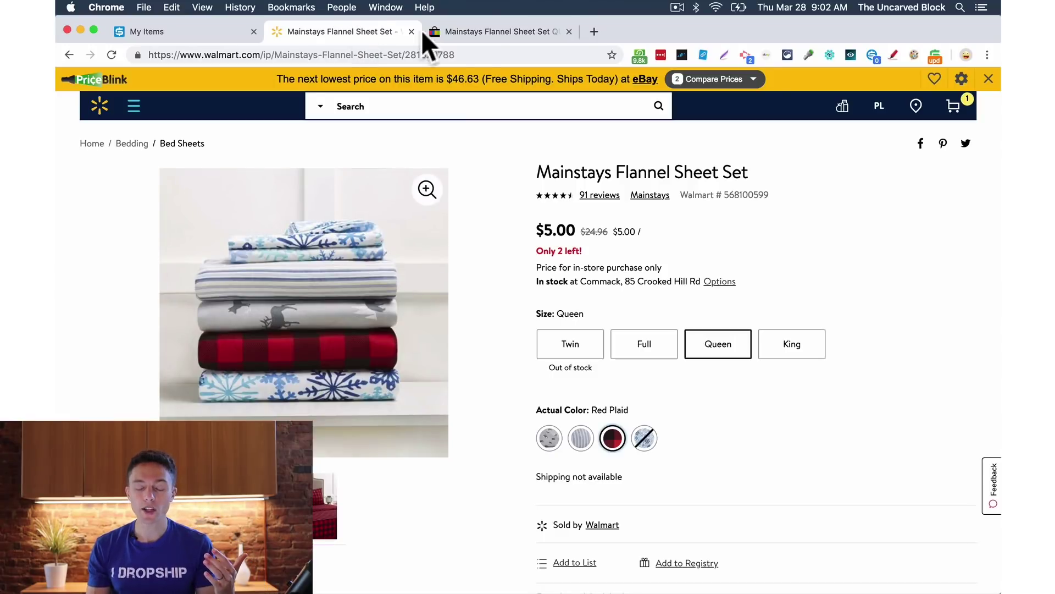
{"action": "left_click", "coordinate": [479, 31]}
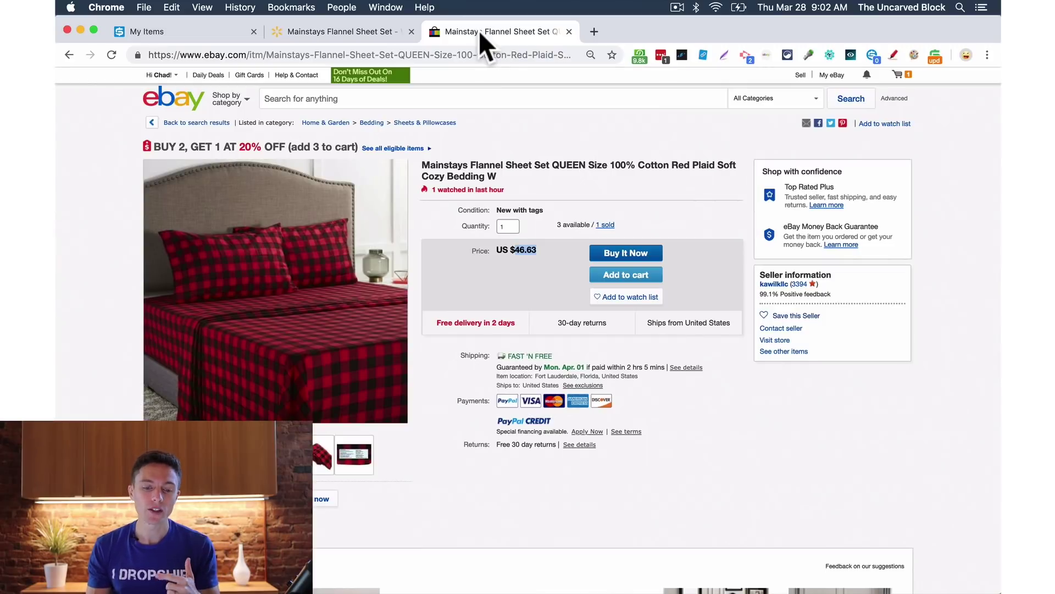
{"action": "left_click", "coordinate": [368, 31]}
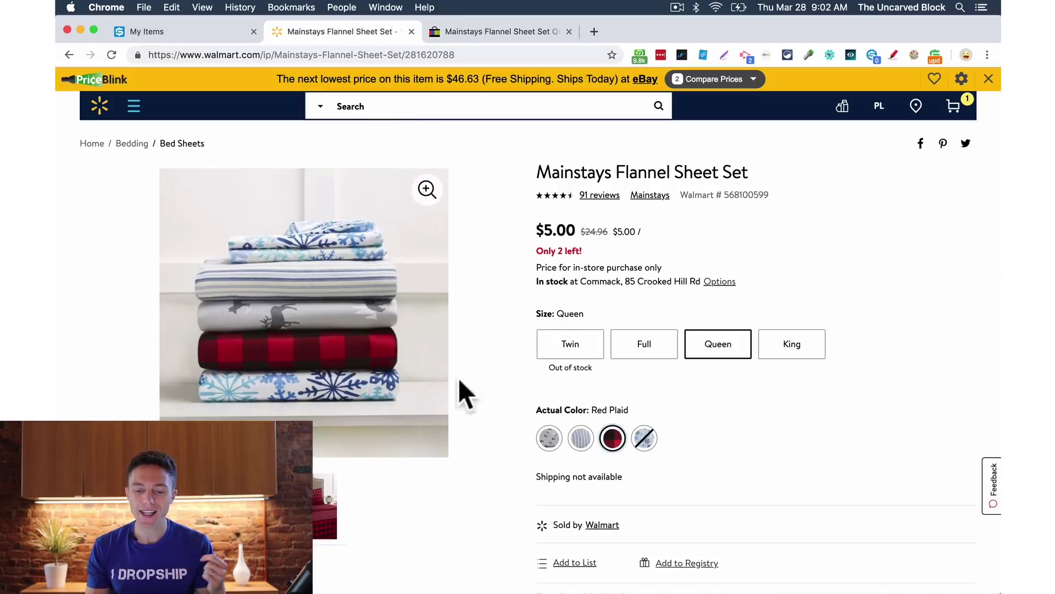
{"action": "left_click", "coordinate": [326, 507]}
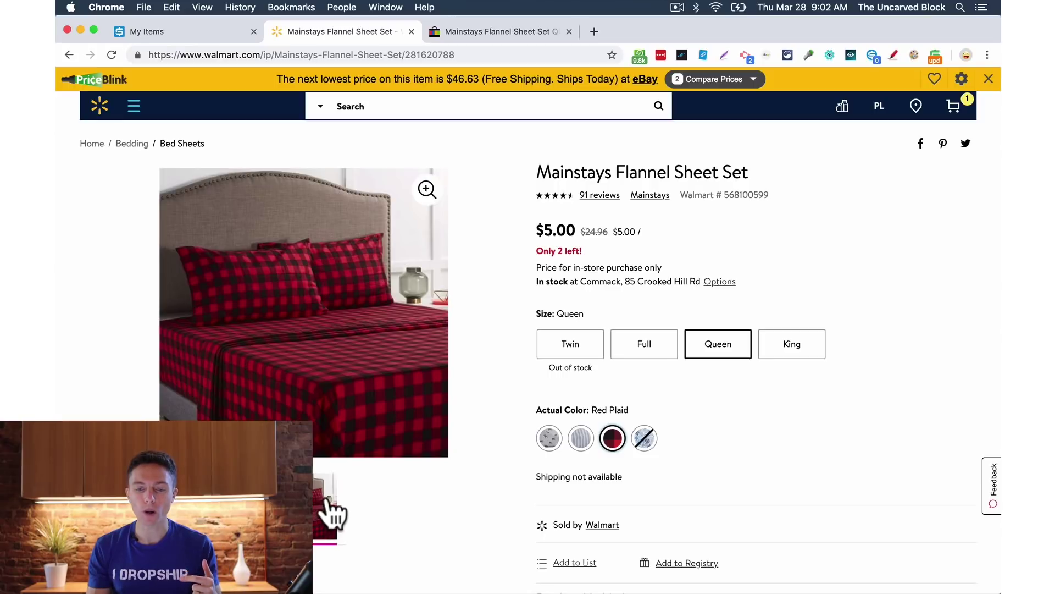
{"action": "left_click", "coordinate": [451, 32]}
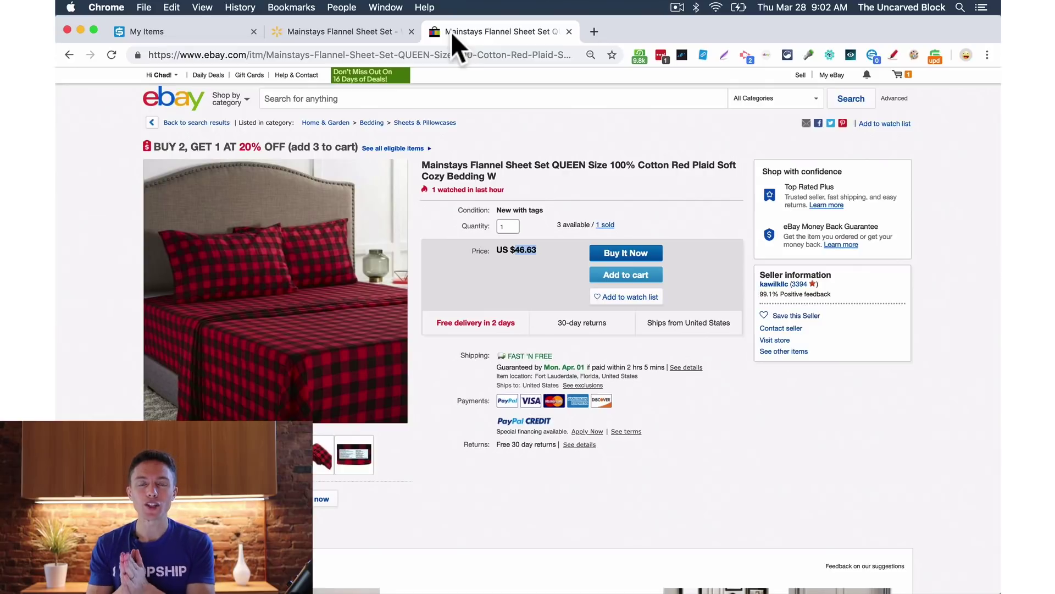
{"action": "left_click", "coordinate": [187, 27]}
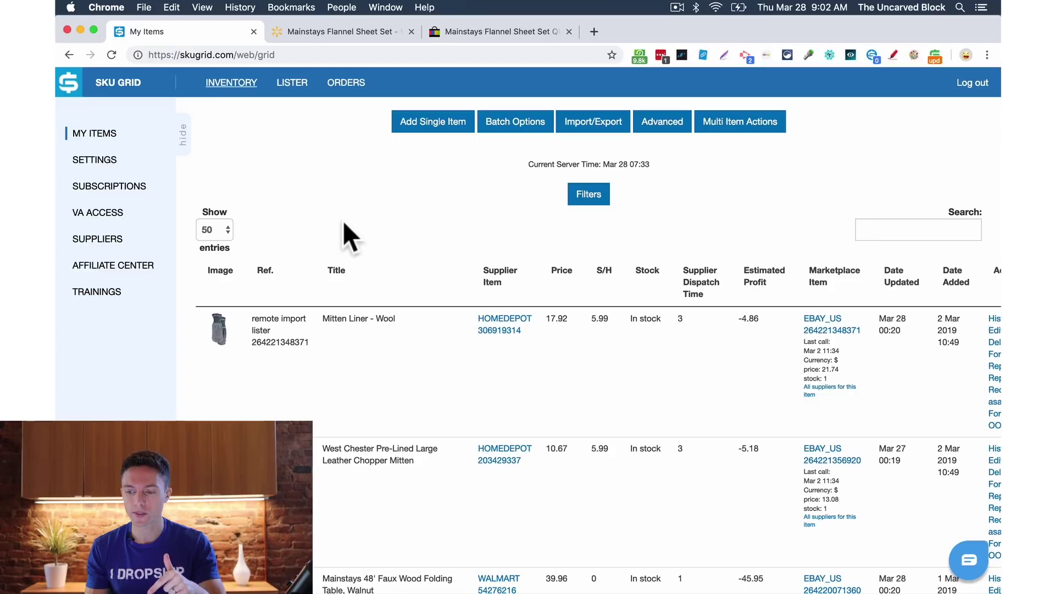
Step: Scroll across the My Items grid to review supplier, price, stock and estimated profit columns
{"action": "scroll", "coordinate": [385, 328], "scroll_direction": "right", "scroll_amount": 2}
{"action": "scroll", "coordinate": [385, 329], "scroll_direction": "down", "scroll_amount": 1}
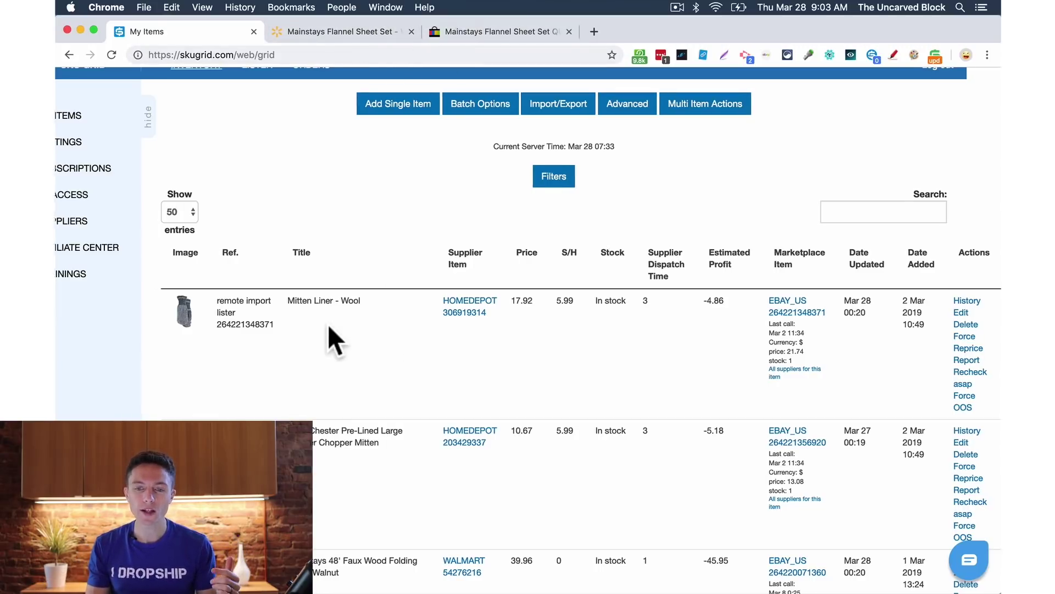
{"action": "scroll", "coordinate": [328, 324], "scroll_direction": "right", "scroll_amount": 2}
{"action": "scroll", "coordinate": [328, 324], "scroll_direction": "down", "scroll_amount": 1}
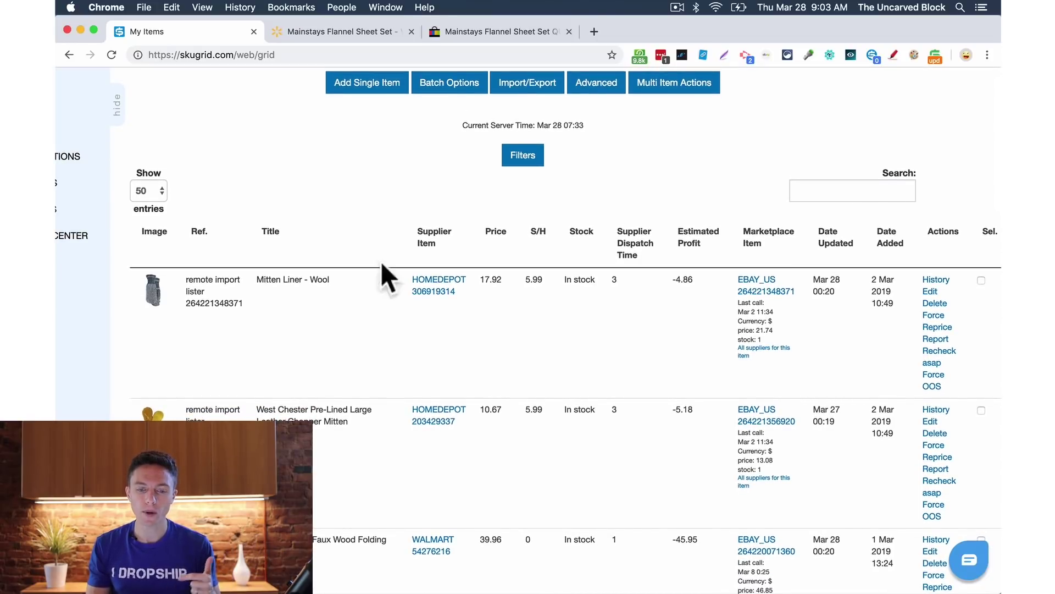
{"action": "left_click", "coordinate": [499, 31]}
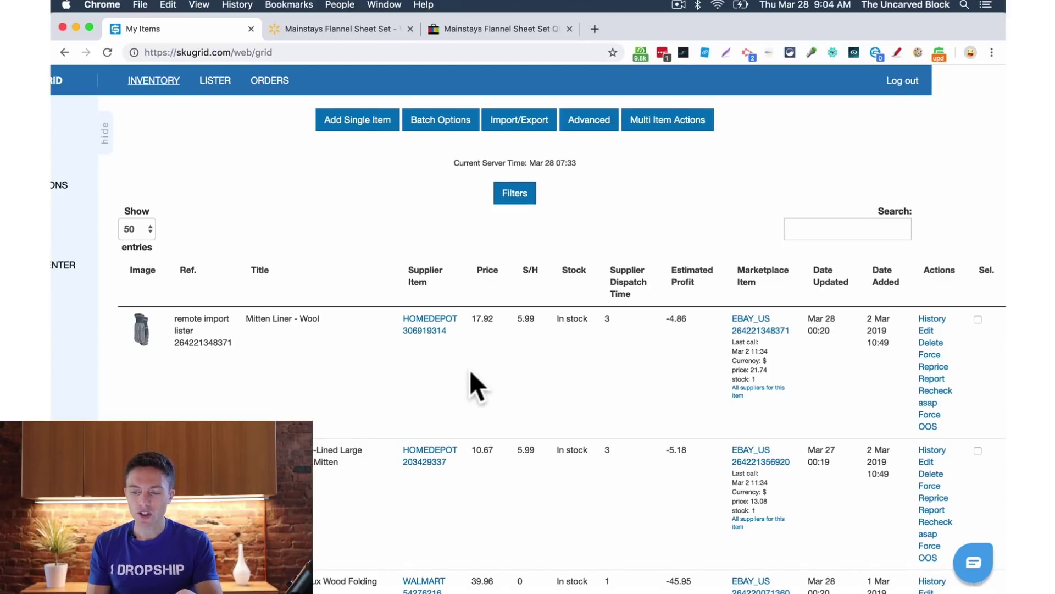
{"action": "scroll", "coordinate": [469, 370], "scroll_direction": "down", "scroll_amount": 3}
{"action": "scroll", "coordinate": [470, 371], "scroll_direction": "down", "scroll_amount": 1}
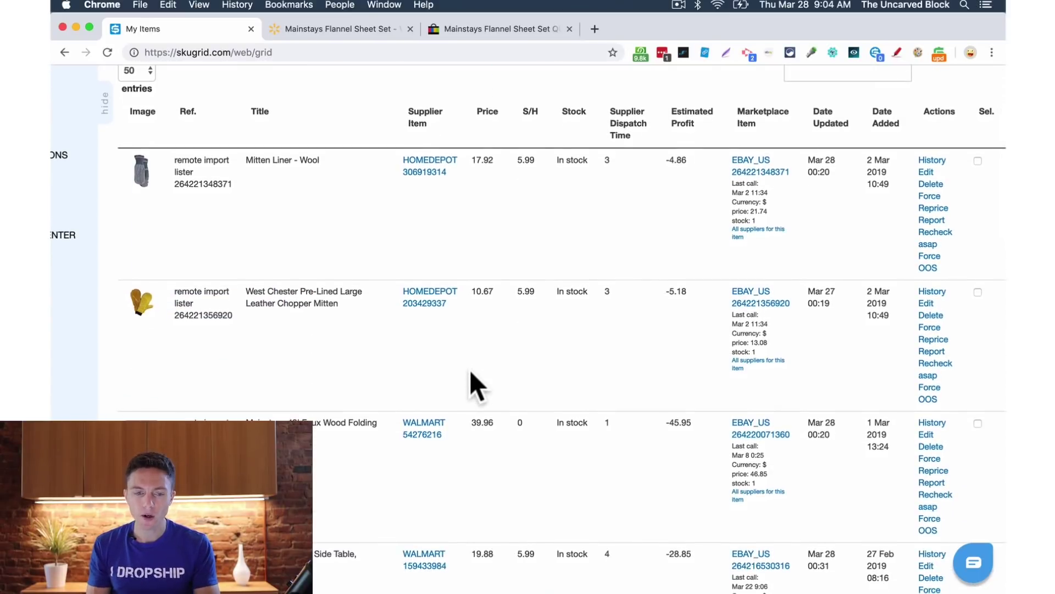
{"action": "scroll", "coordinate": [470, 371], "scroll_direction": "down", "scroll_amount": 4}
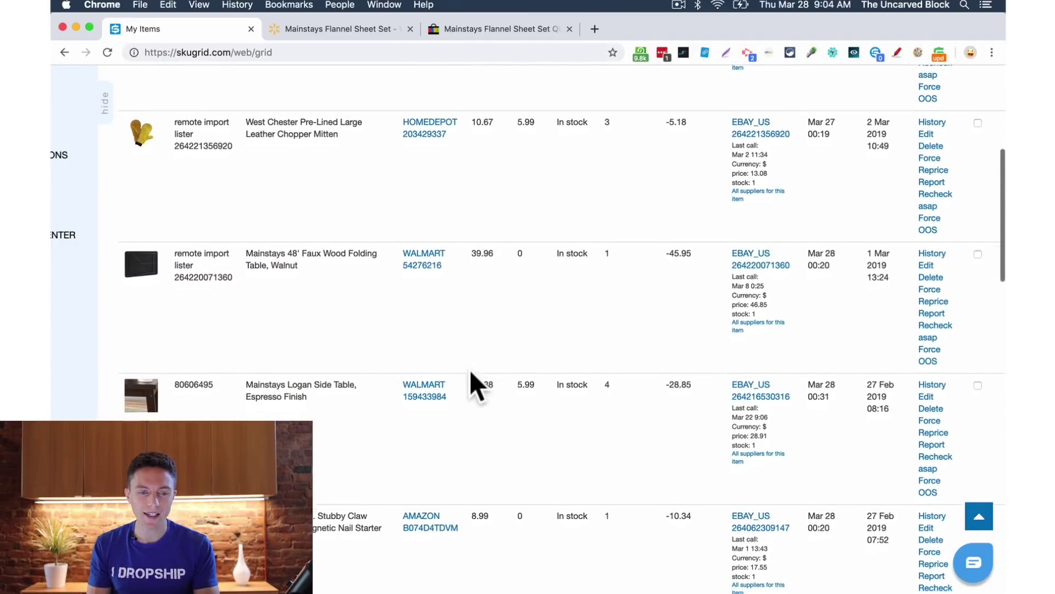
{"action": "scroll", "coordinate": [469, 369], "scroll_direction": "up", "scroll_amount": 10}
{"action": "left_click", "coordinate": [103, 166]}
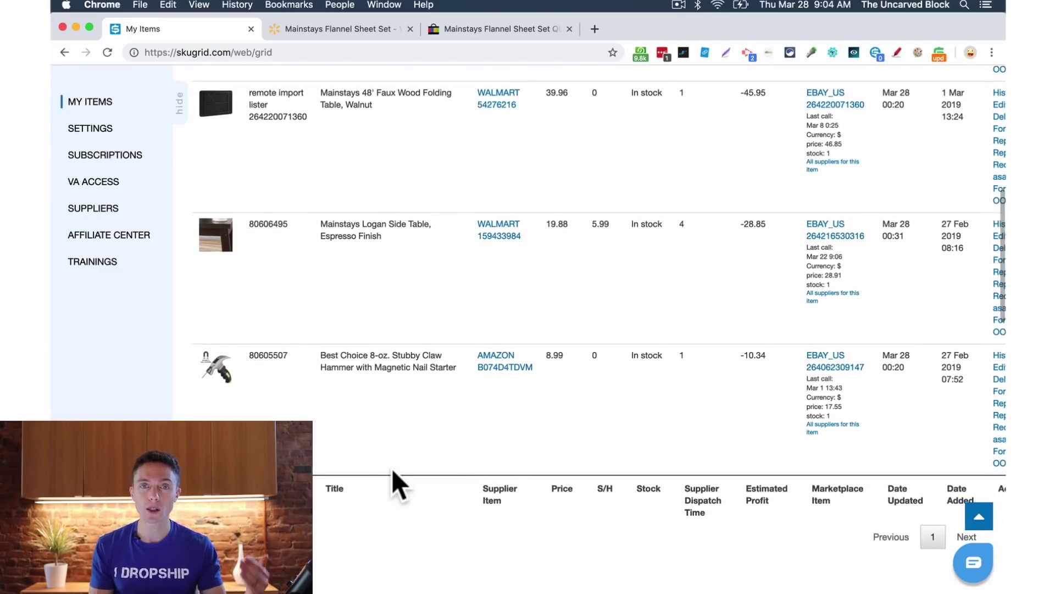
{"action": "scroll", "coordinate": [393, 471], "scroll_direction": "up", "scroll_amount": 1}
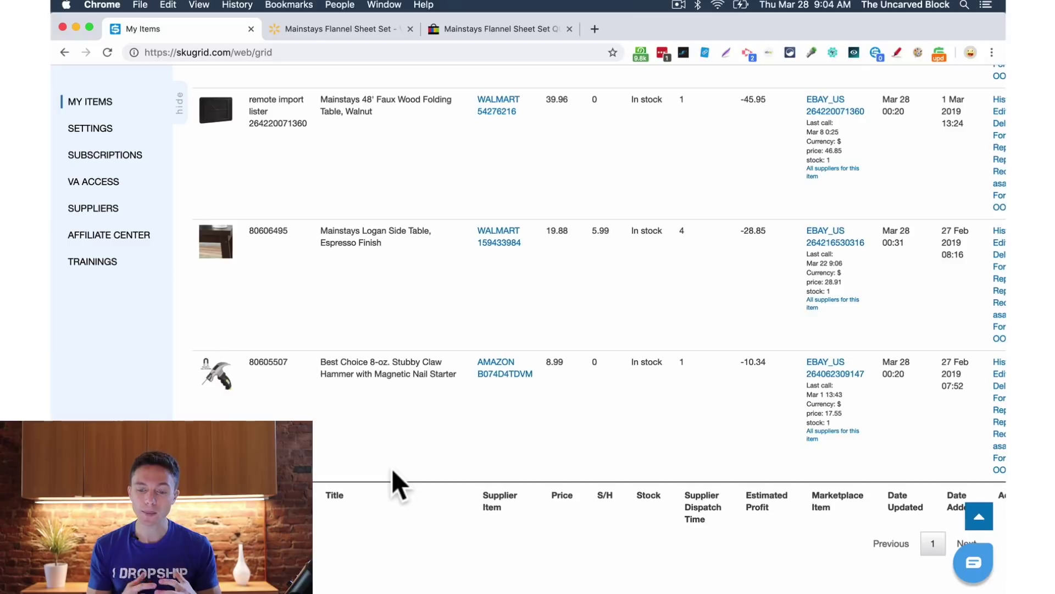
{"action": "scroll", "coordinate": [505, 320], "scroll_direction": "up", "scroll_amount": 5}
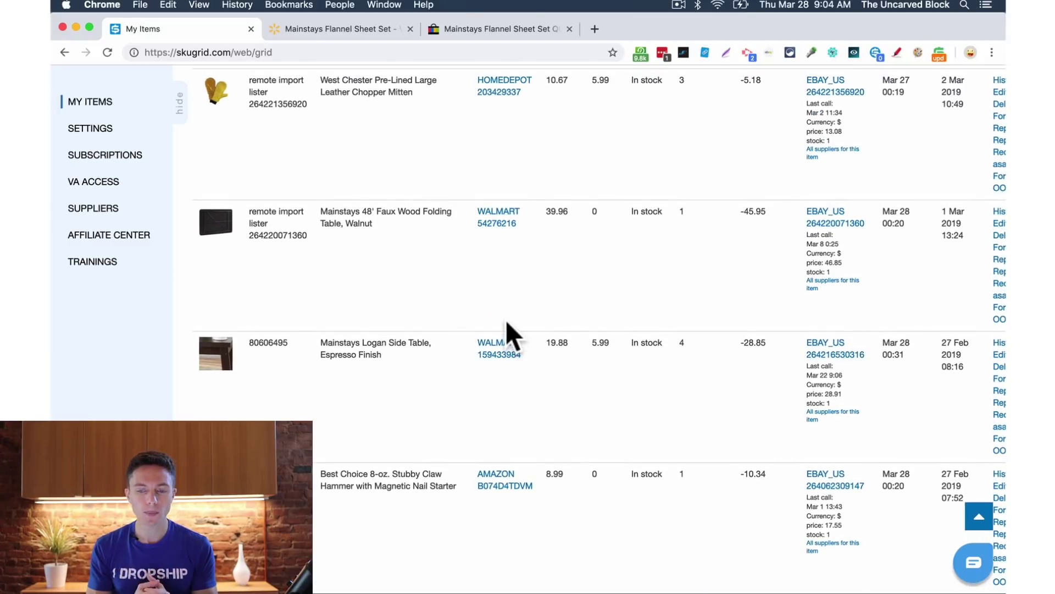
{"action": "scroll", "coordinate": [506, 320], "scroll_direction": "up", "scroll_amount": 5}
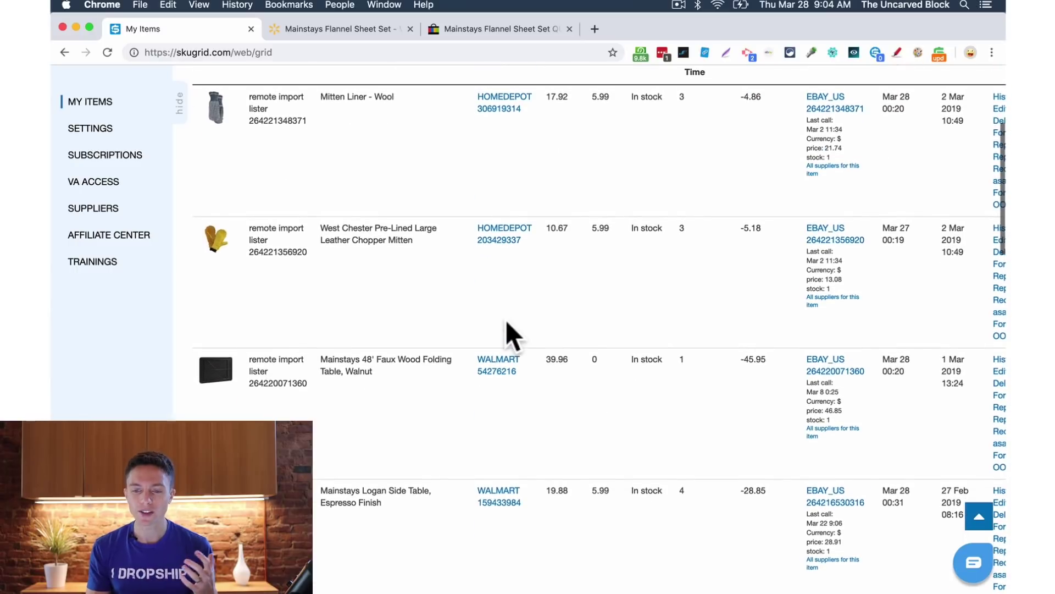
{"action": "scroll", "coordinate": [505, 320], "scroll_direction": "down", "scroll_amount": 1}
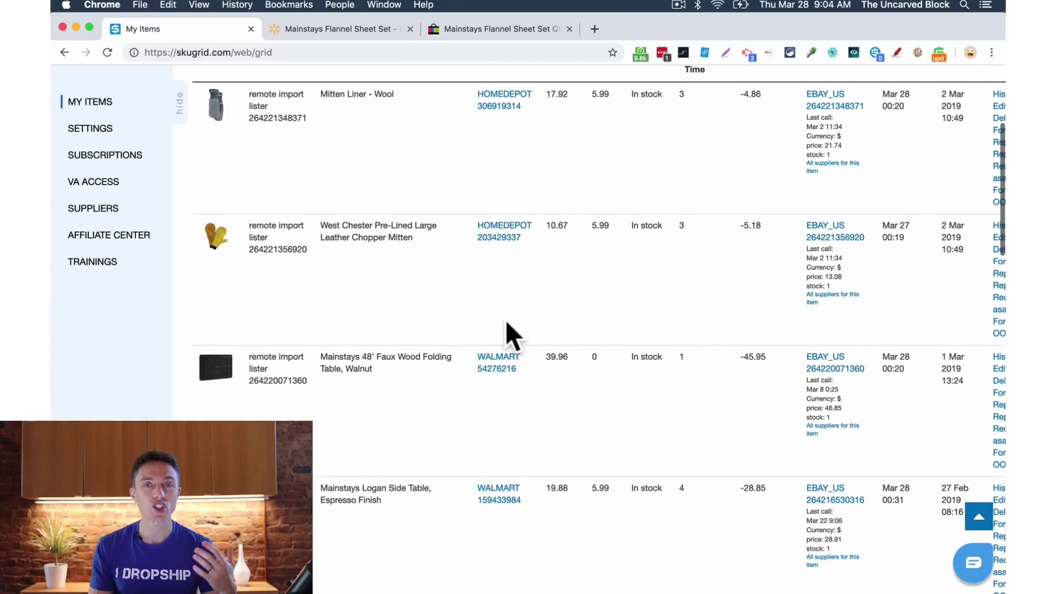
{"action": "scroll", "coordinate": [506, 322], "scroll_direction": "up", "scroll_amount": 4}
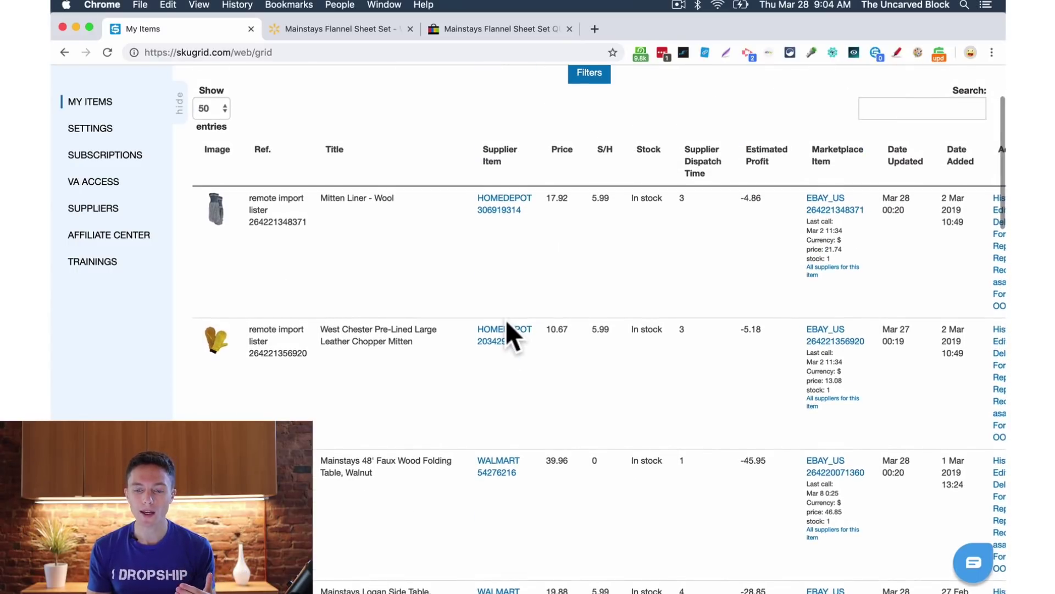
{"action": "scroll", "coordinate": [505, 321], "scroll_direction": "right", "scroll_amount": 1}
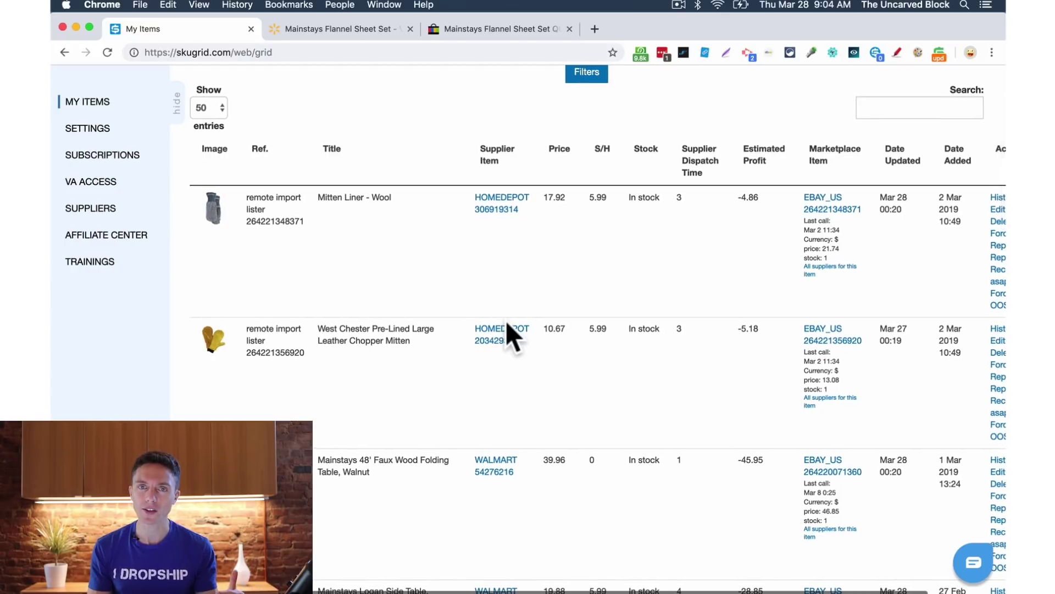
{"action": "scroll", "coordinate": [507, 324], "scroll_direction": "up", "scroll_amount": 5}
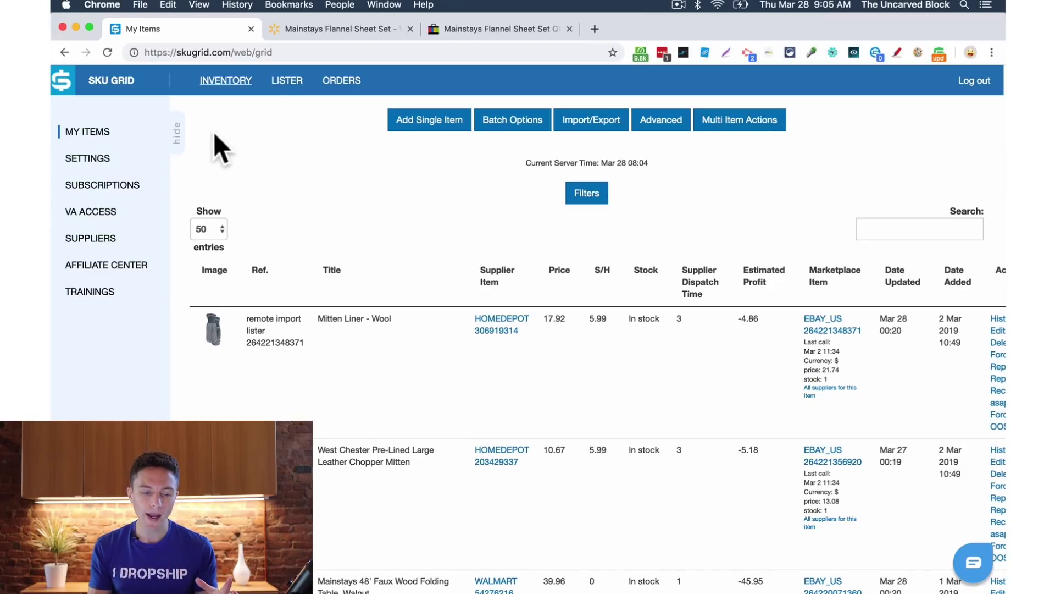
Step: Open the Single Fetch lister in its own tab, glance at the Walmart page, and return to inventory
{"action": "left_click", "coordinate": [287, 82]}
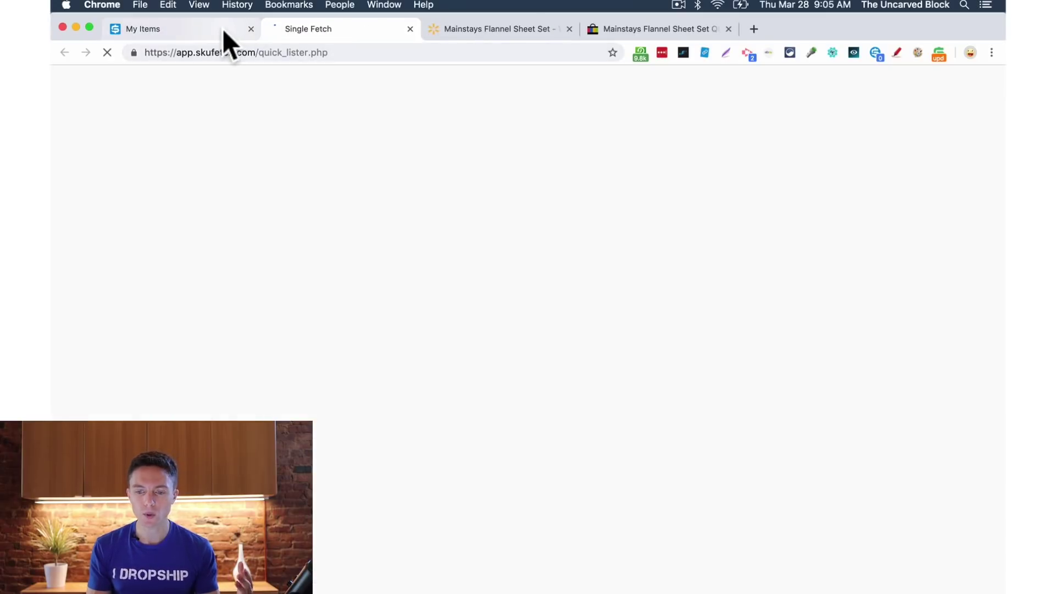
{"action": "left_click", "coordinate": [499, 28]}
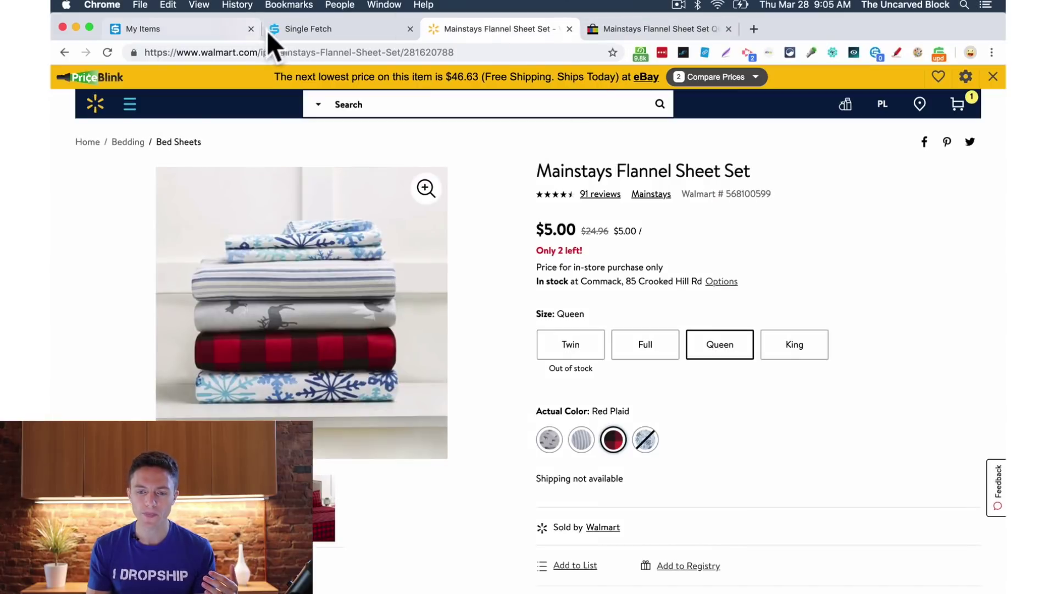
{"action": "left_click", "coordinate": [270, 31]}
{"action": "left_click", "coordinate": [212, 29]}
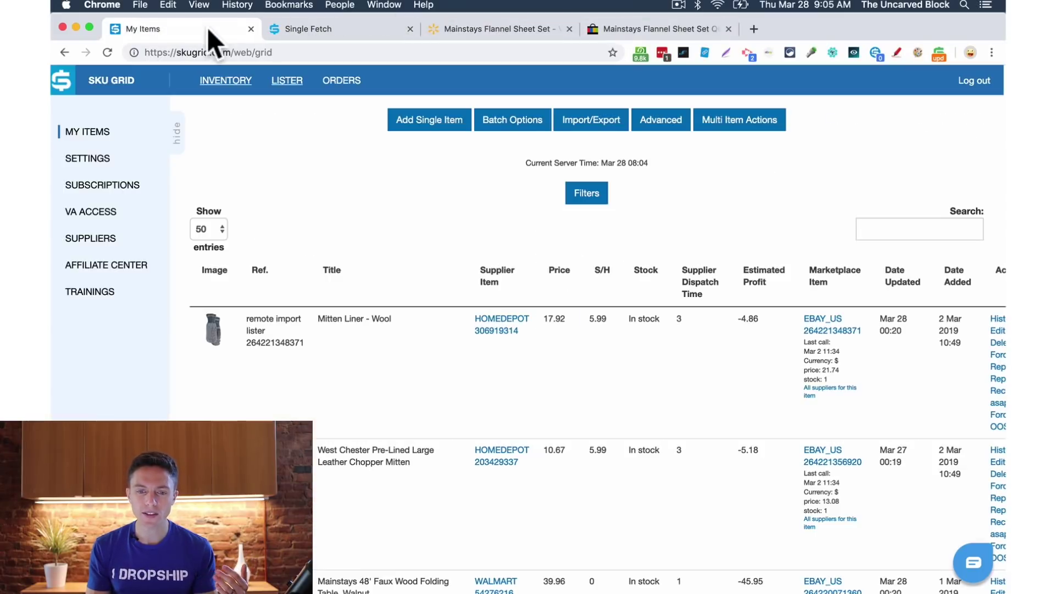
Step: Open and close the Orders dashboard, then start a manual Add Item
{"action": "left_click", "coordinate": [335, 80]}
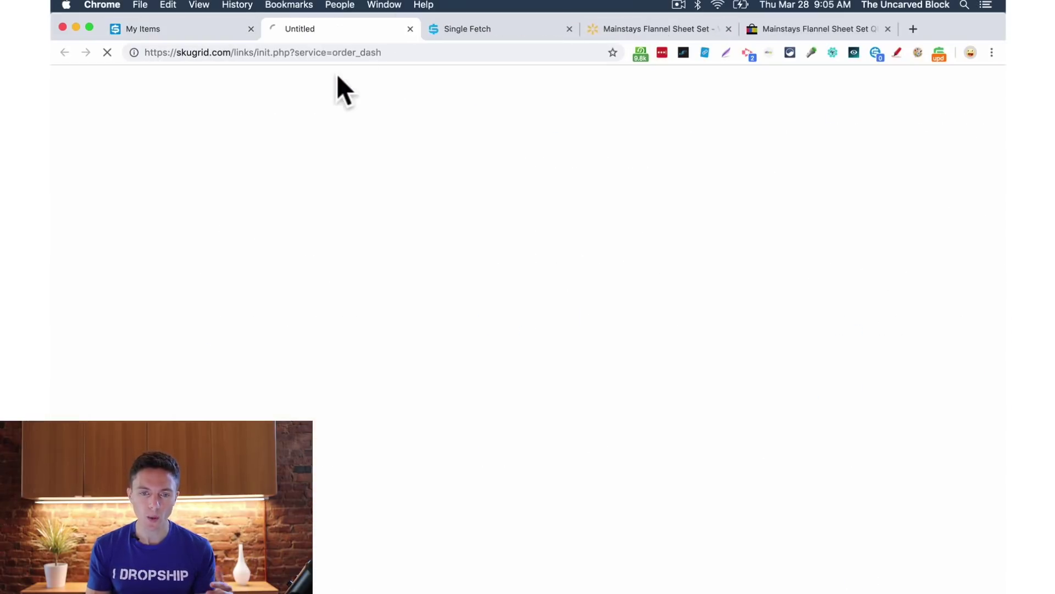
{"action": "left_click", "coordinate": [410, 28]}
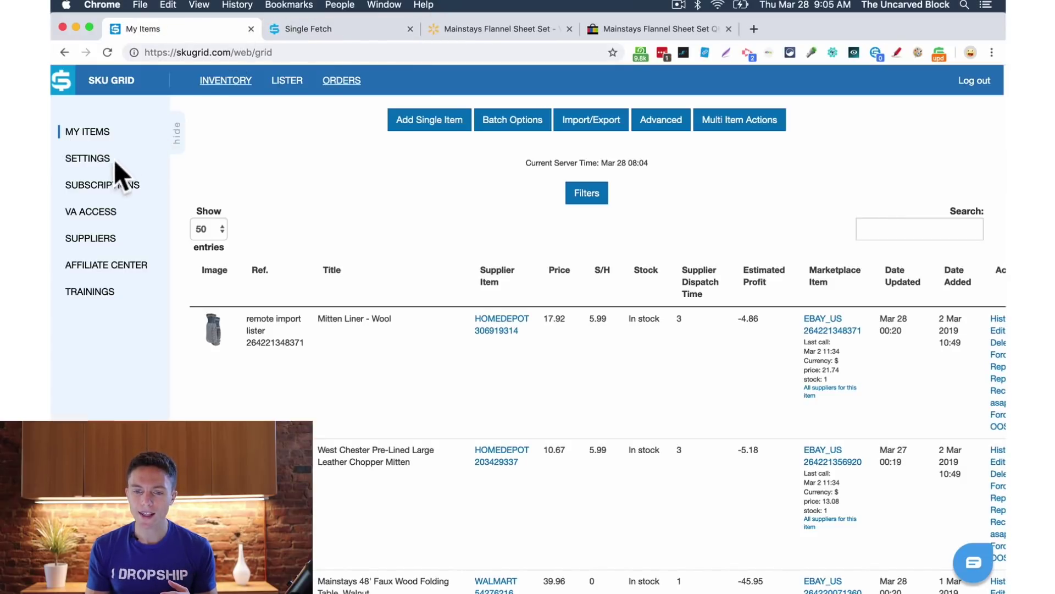
{"action": "left_click", "coordinate": [446, 126]}
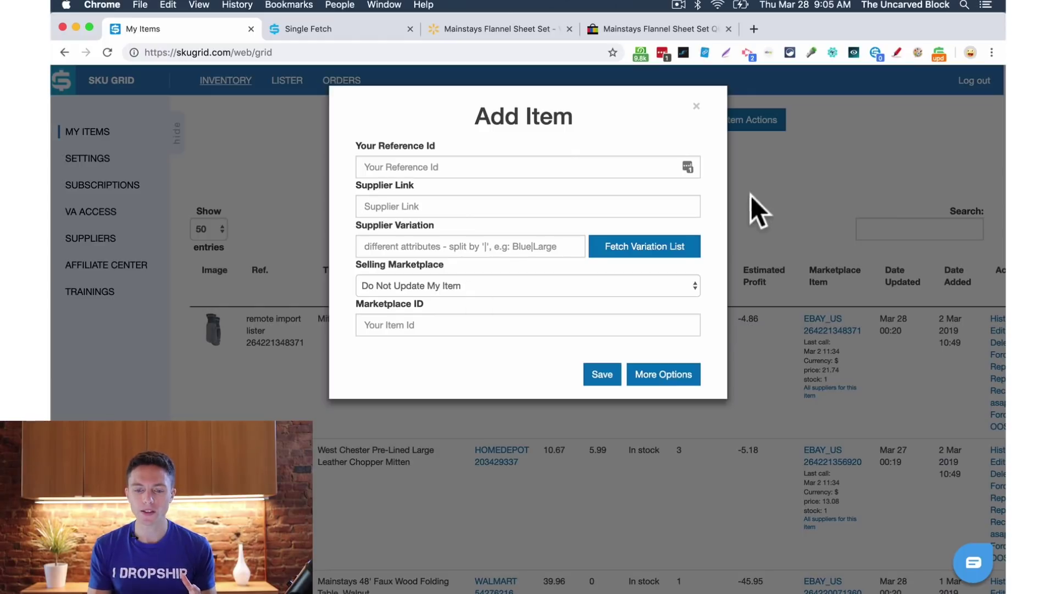
Step: Close the empty Add Item form, returning to the grid with the Mitten Liner - Wool
{"action": "left_click", "coordinate": [696, 106]}
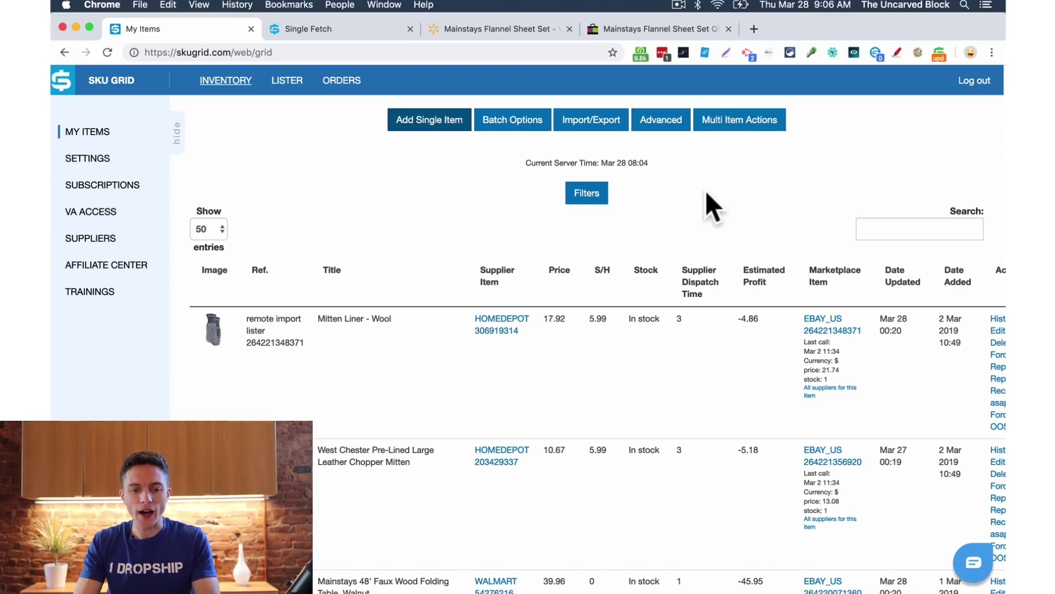
Step: Load skugrid.com in a private window and scroll down to the Supported Stores section
{"action": "key", "text": "super+shift+n"}
{"action": "type", "text": "sk"}
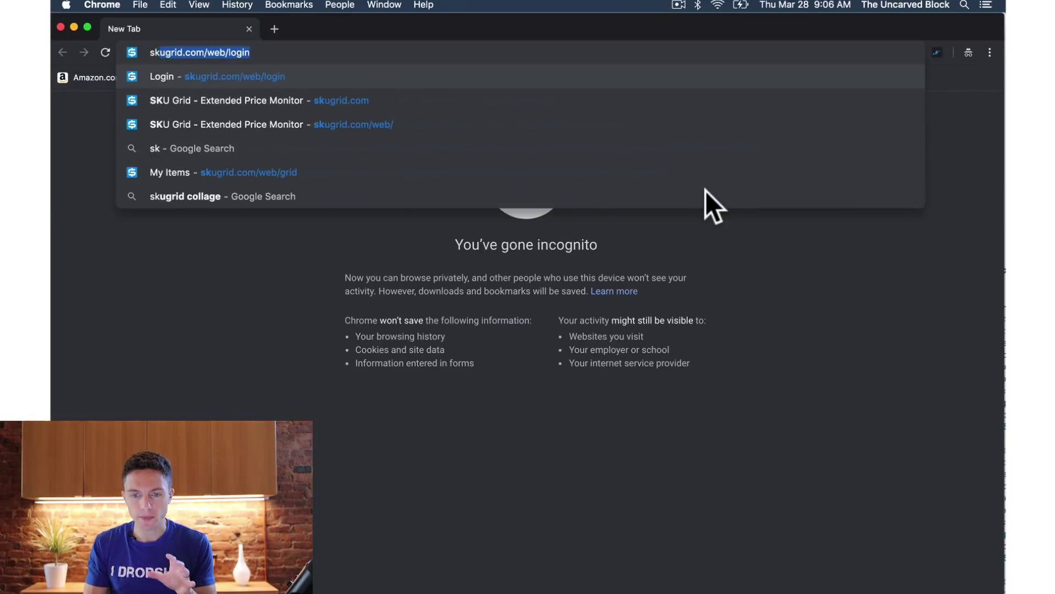
{"action": "type", "text": "ugrid.com"}
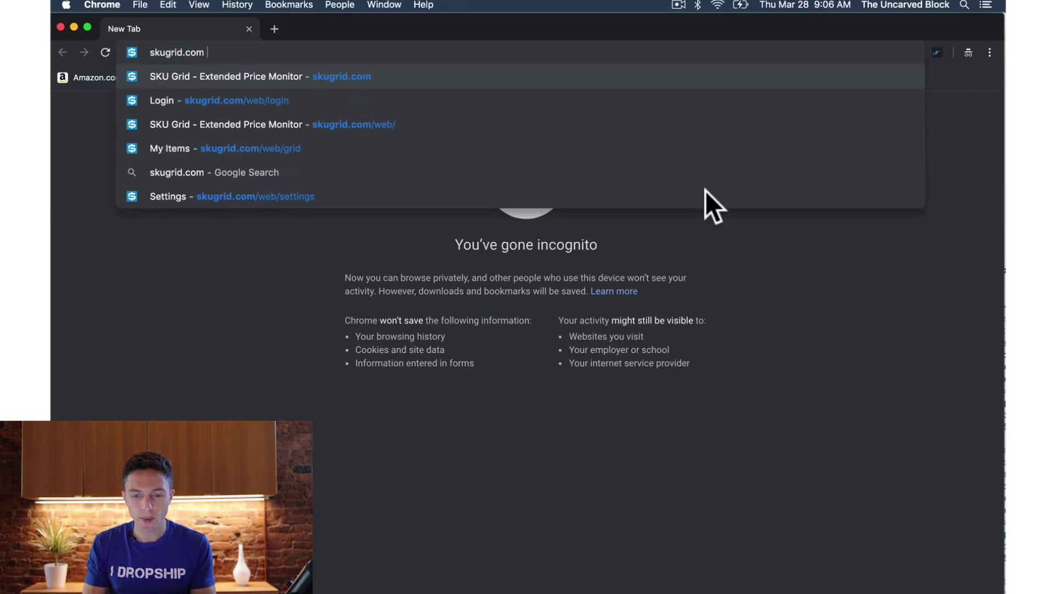
{"action": "key", "text": "Return"}
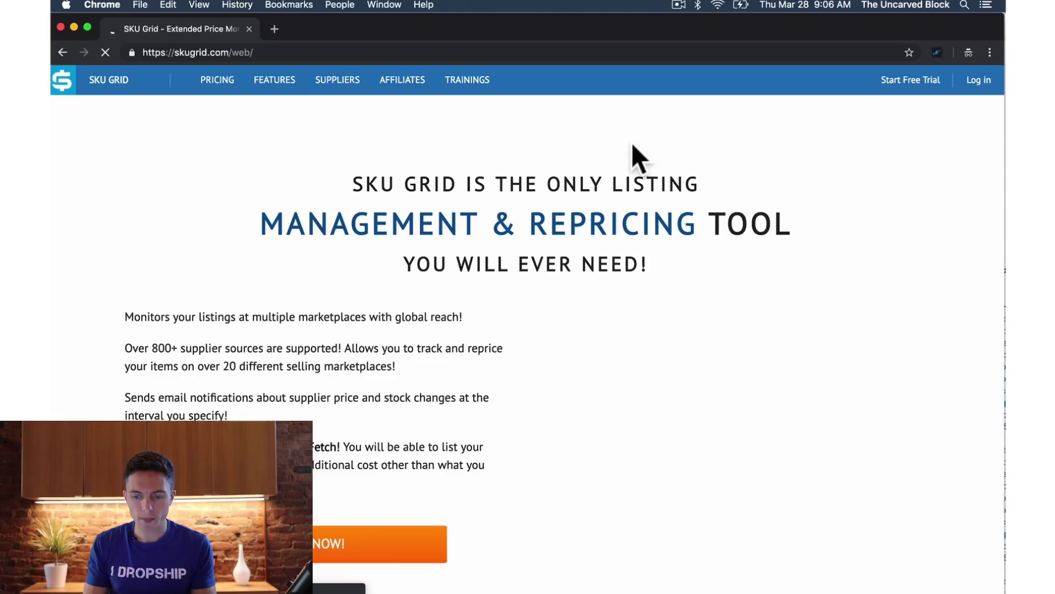
{"action": "scroll", "coordinate": [345, 265], "scroll_direction": "down", "scroll_amount": 3}
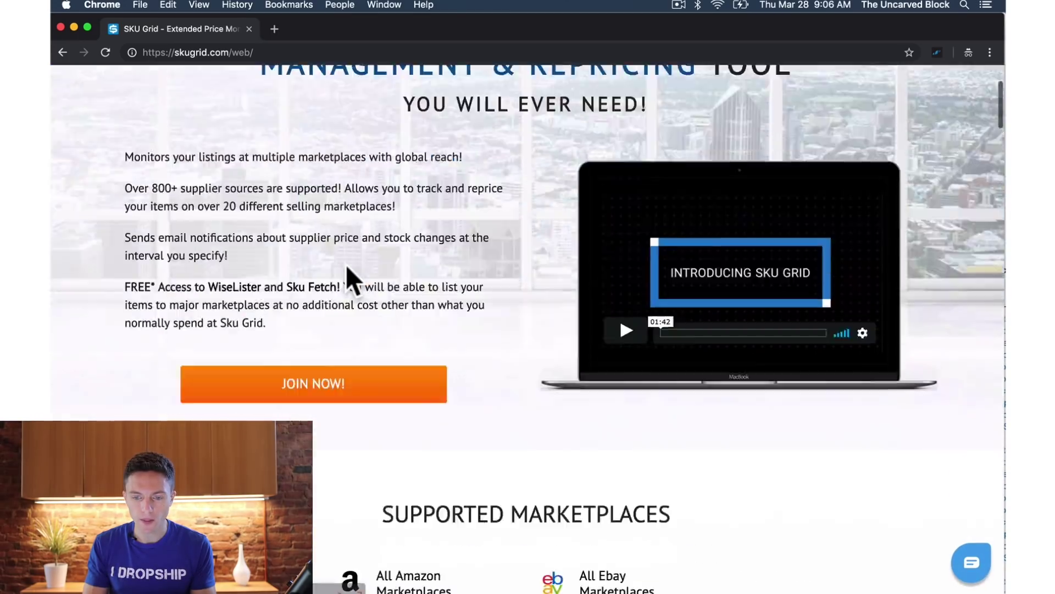
{"action": "scroll", "coordinate": [345, 265], "scroll_direction": "down", "scroll_amount": 20}
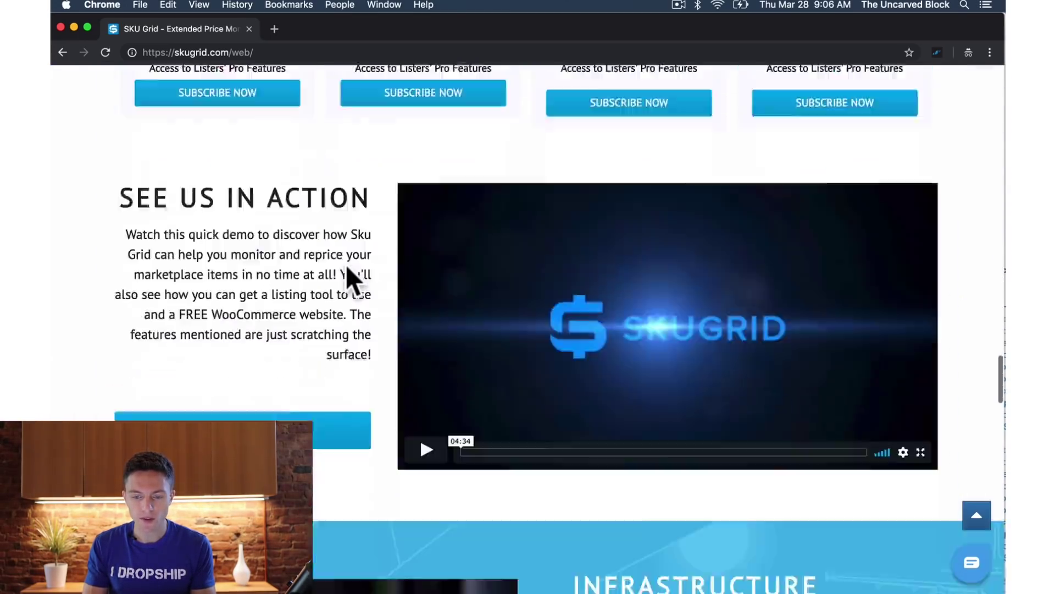
{"action": "scroll", "coordinate": [346, 264], "scroll_direction": "down", "scroll_amount": 20}
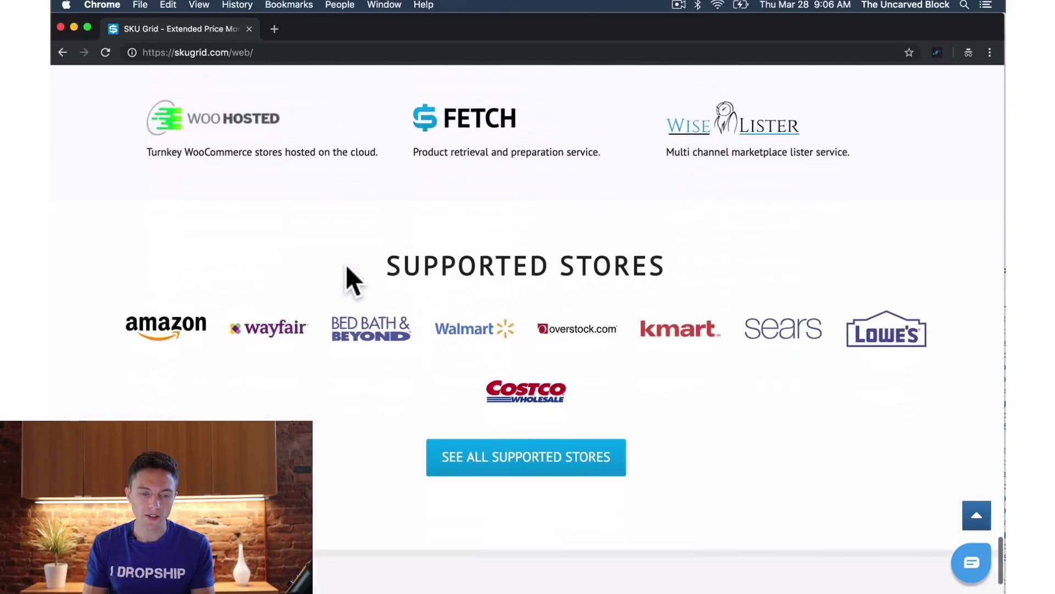
{"action": "scroll", "coordinate": [345, 265], "scroll_direction": "down", "scroll_amount": 2}
Step: Expand See All Supported Stores and dismiss the newsletter signup popup
{"action": "left_click", "coordinate": [544, 350]}
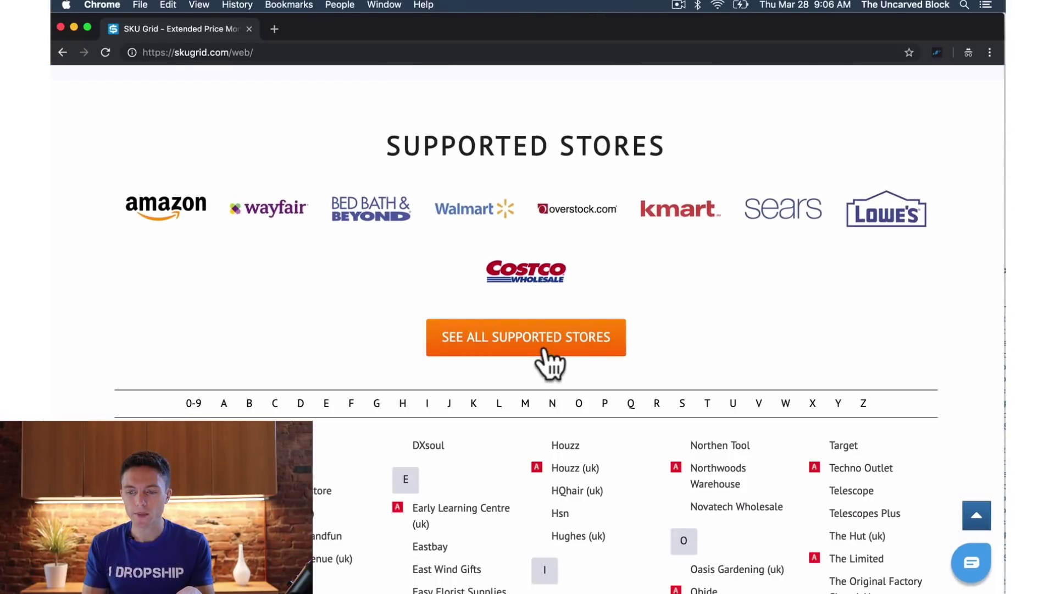
{"action": "scroll", "coordinate": [487, 432], "scroll_direction": "down", "scroll_amount": 6}
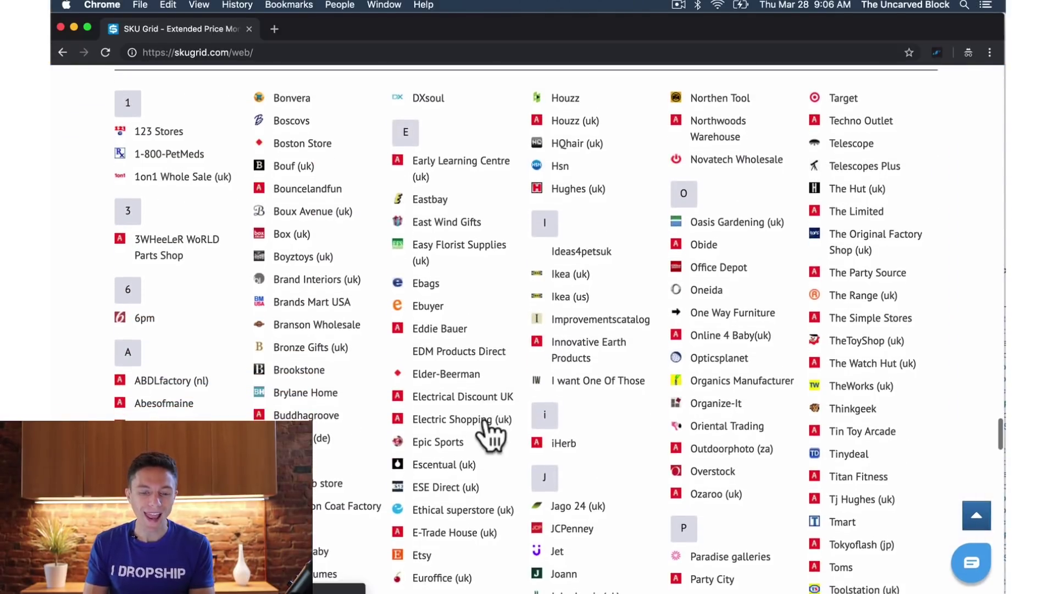
{"action": "scroll", "coordinate": [486, 432], "scroll_direction": "down", "scroll_amount": 3}
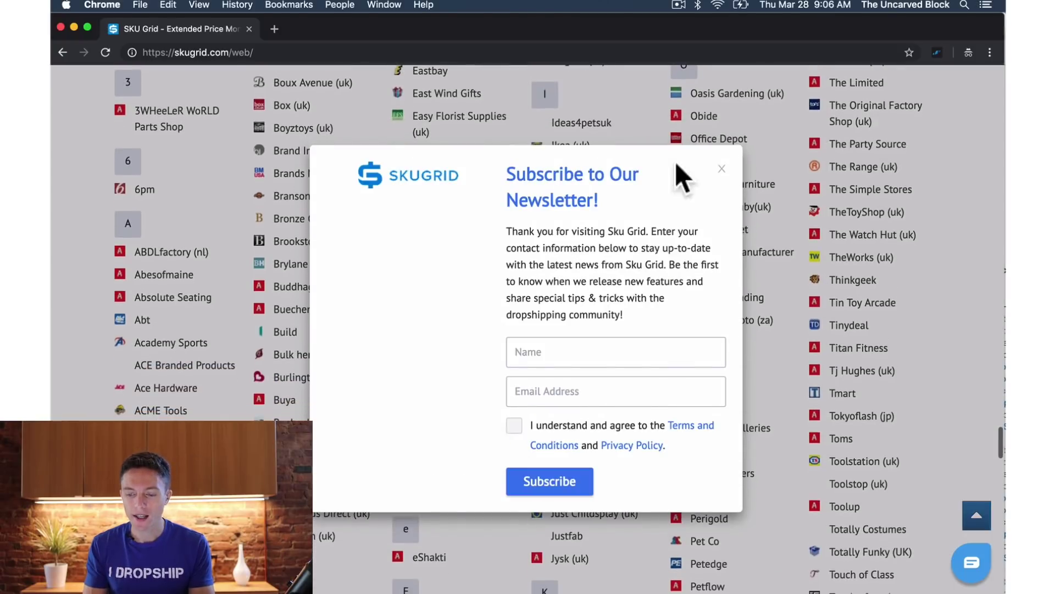
{"action": "left_click", "coordinate": [718, 172]}
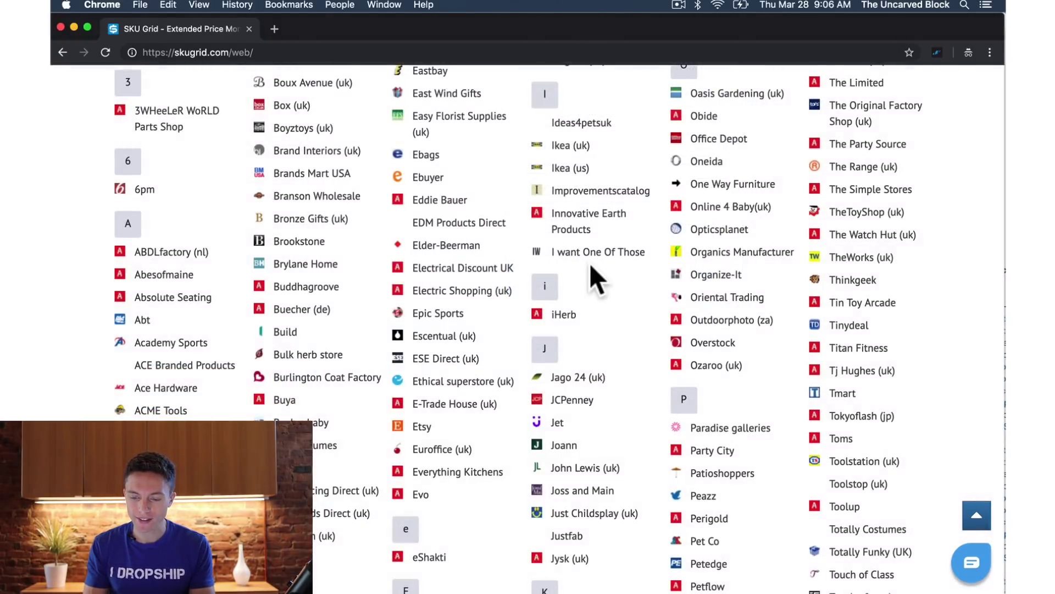
Step: Browse the A–Z store list from GearXS through Walmart, then close the private window
{"action": "scroll", "coordinate": [592, 269], "scroll_direction": "down", "scroll_amount": 1}
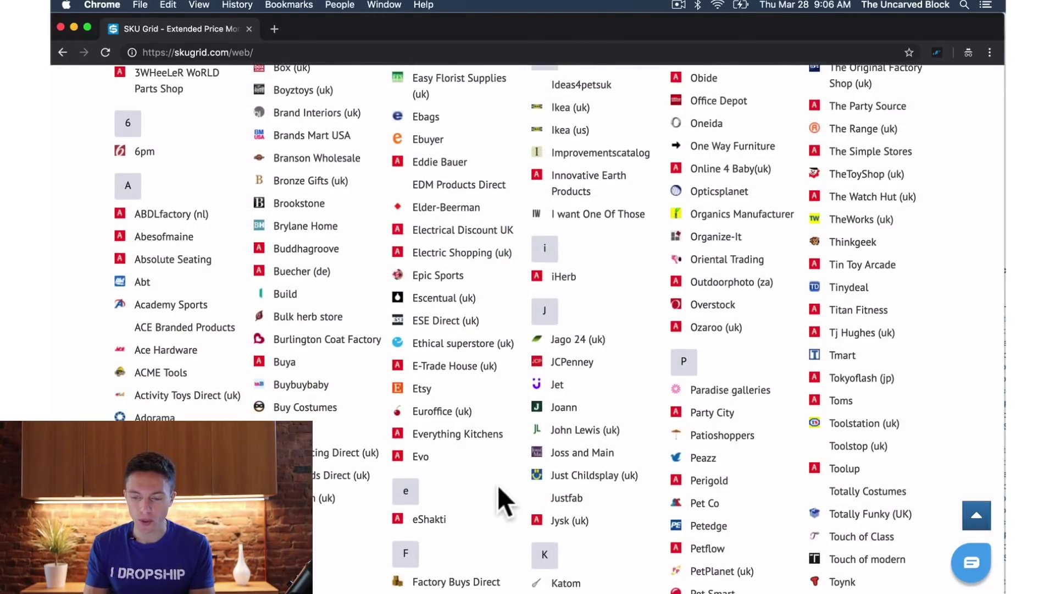
{"action": "scroll", "coordinate": [497, 484], "scroll_direction": "down", "scroll_amount": 3}
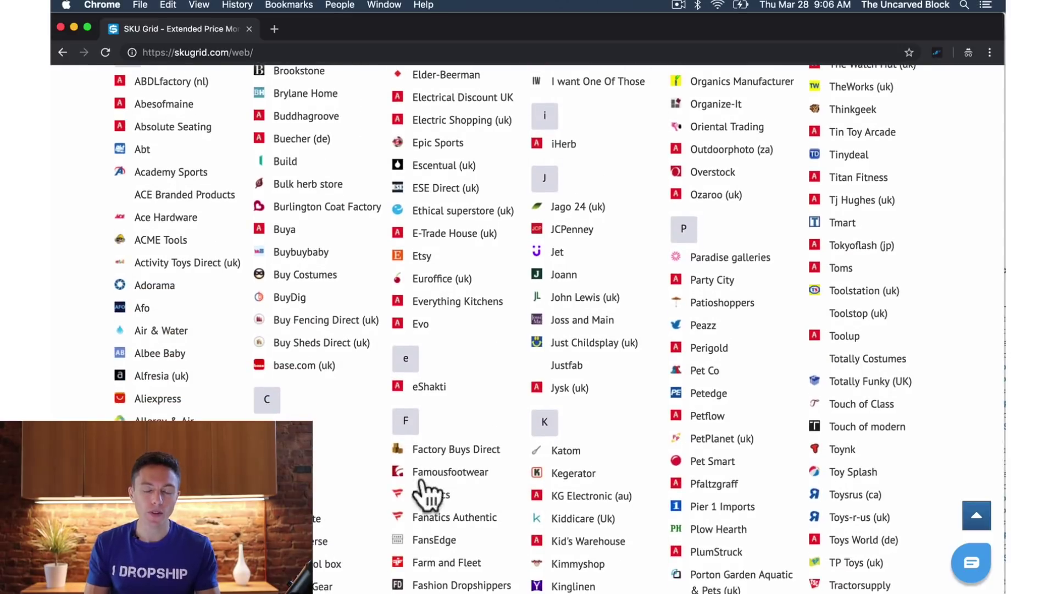
{"action": "scroll", "coordinate": [502, 495], "scroll_direction": "down", "scroll_amount": 3}
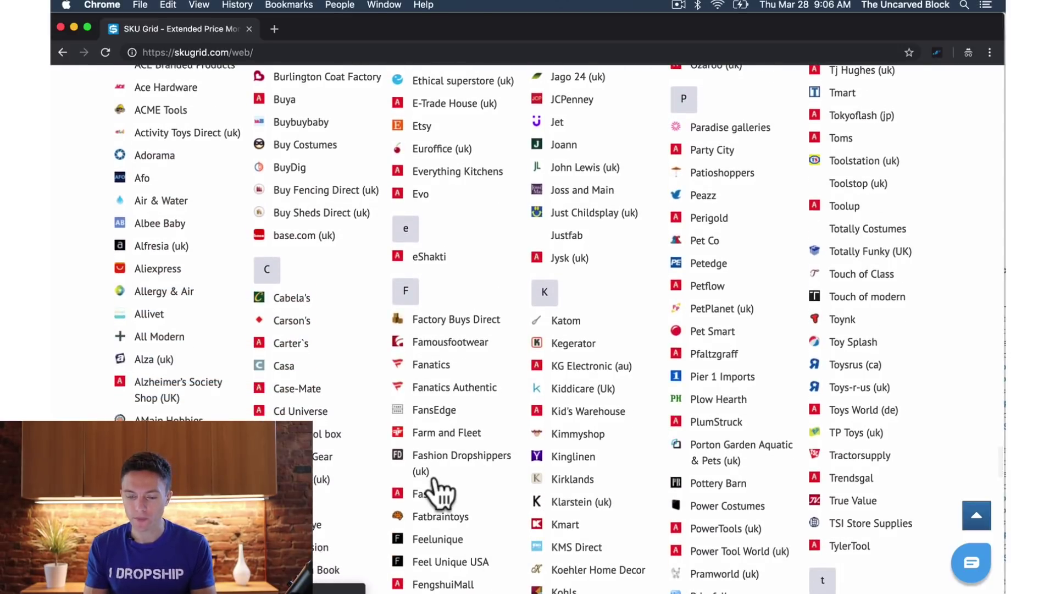
{"action": "scroll", "coordinate": [435, 483], "scroll_direction": "down", "scroll_amount": 8}
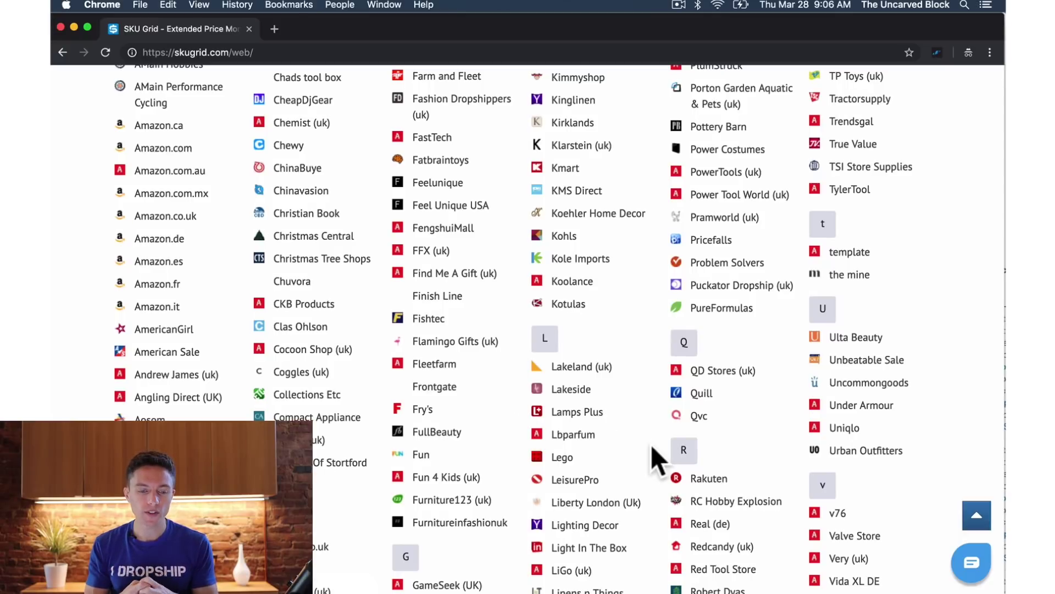
{"action": "scroll", "coordinate": [651, 444], "scroll_direction": "down", "scroll_amount": 4}
{"action": "scroll", "coordinate": [654, 461], "scroll_direction": "down", "scroll_amount": 1}
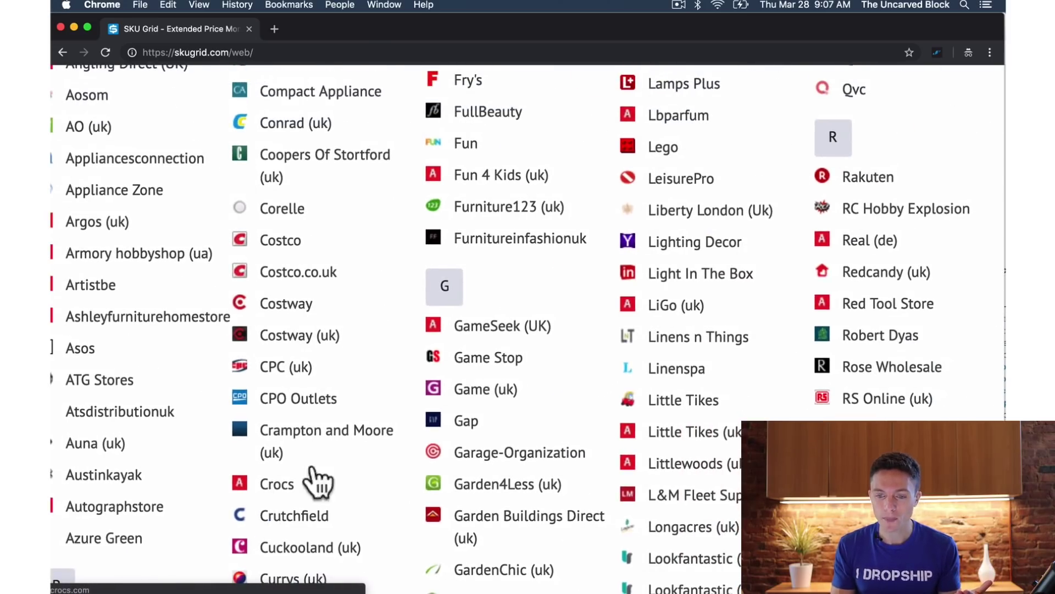
{"action": "scroll", "coordinate": [370, 450], "scroll_direction": "down", "scroll_amount": 5}
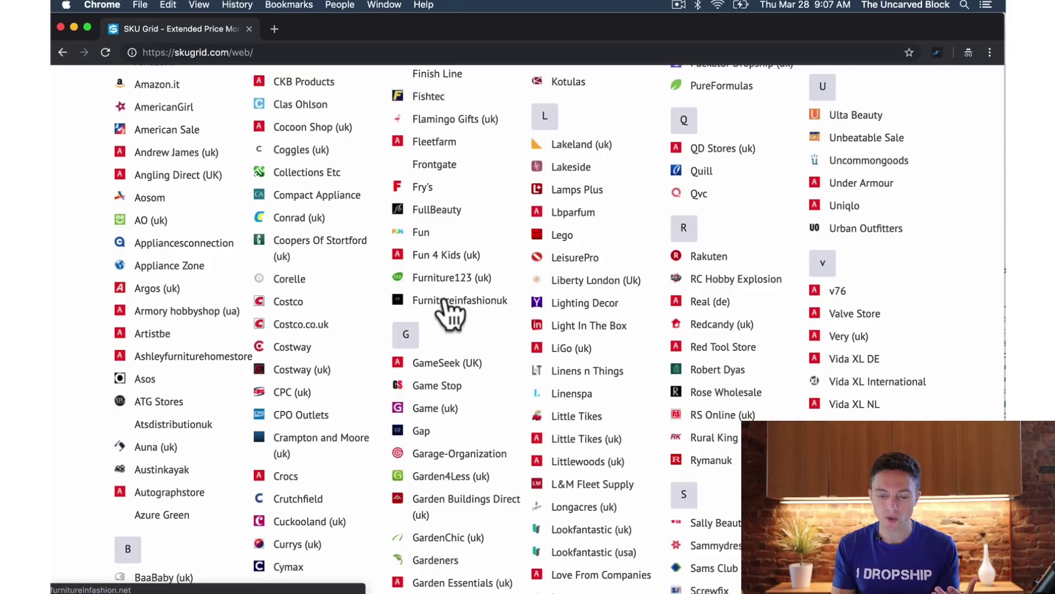
{"action": "scroll", "coordinate": [442, 429], "scroll_direction": "down", "scroll_amount": 5}
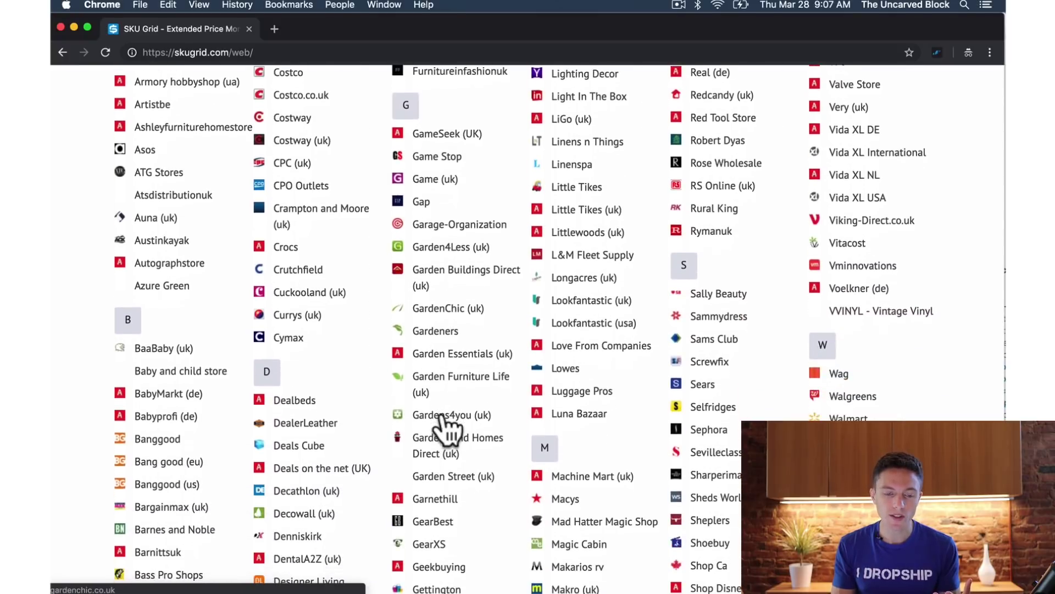
{"action": "scroll", "coordinate": [442, 425], "scroll_direction": "down", "scroll_amount": 3}
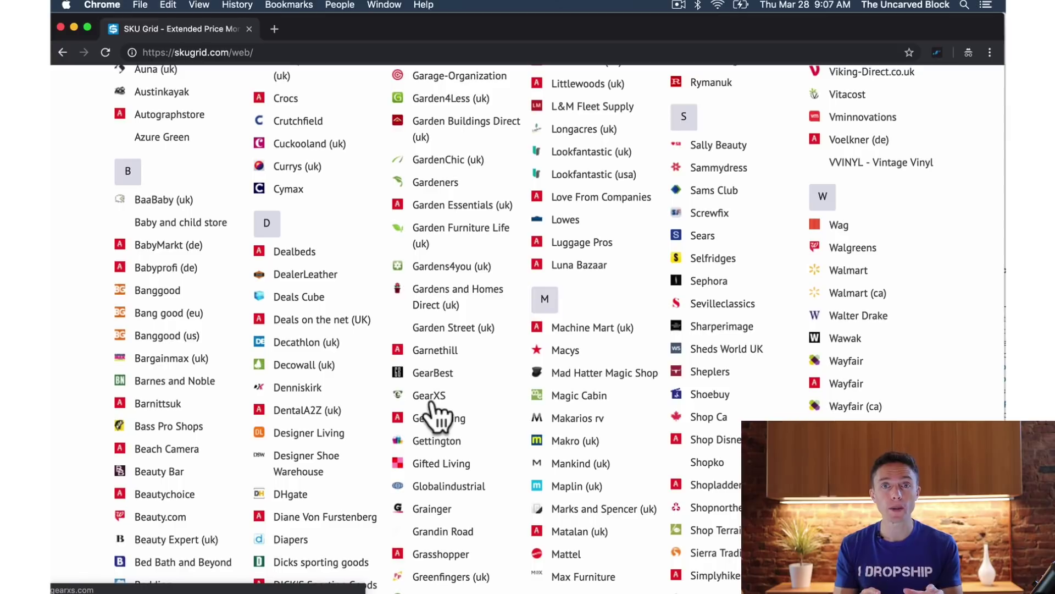
{"action": "left_click", "coordinate": [249, 29]}
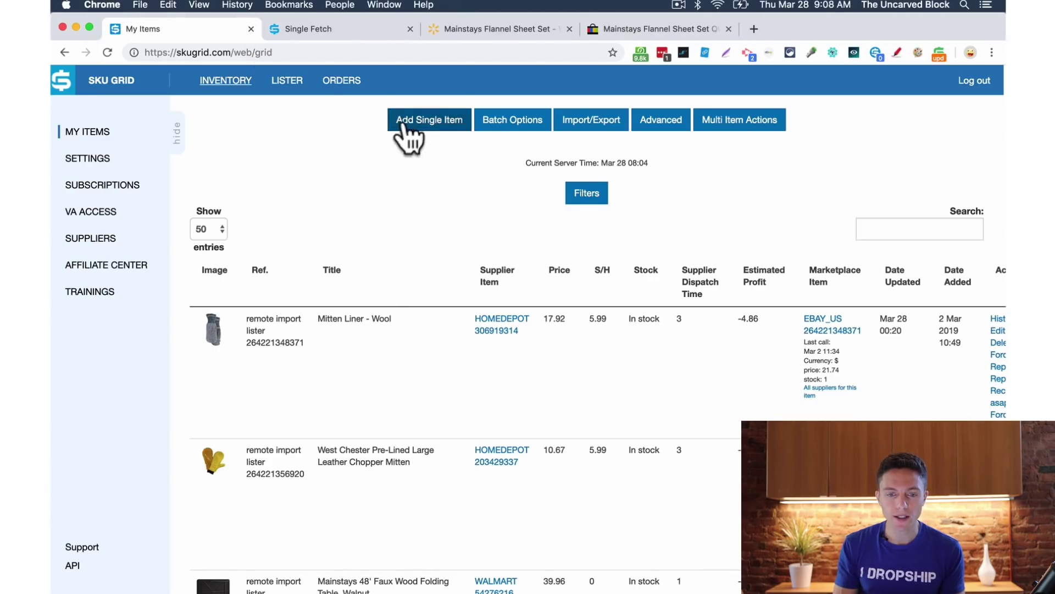
Step: Open Single Fetch from the inventory and copy the Walmart flannel sheet set's product URL
{"action": "left_click", "coordinate": [290, 82]}
{"action": "left_click", "coordinate": [570, 29]}
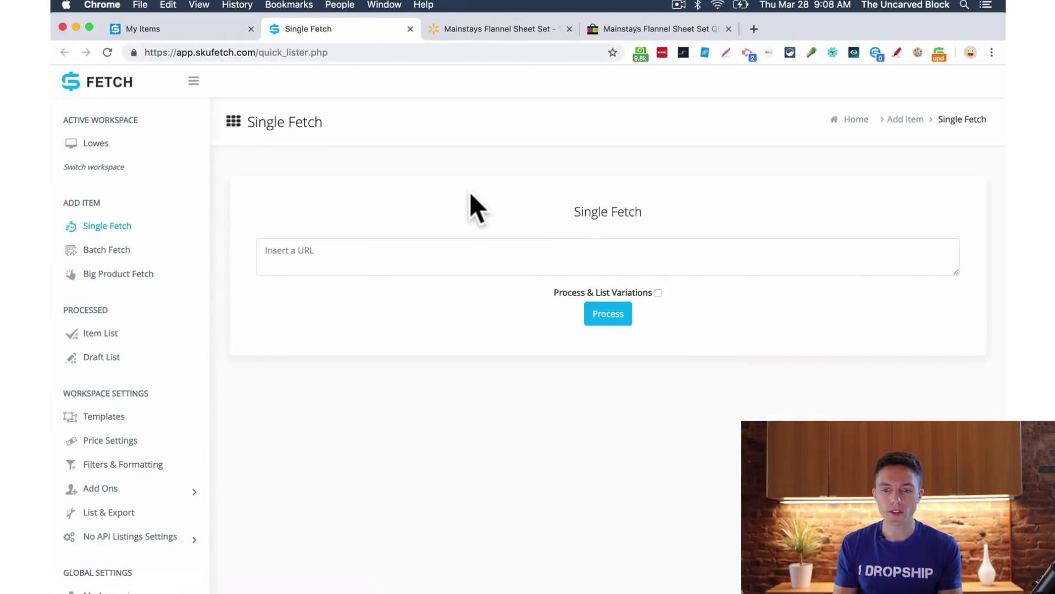
{"action": "left_click", "coordinate": [480, 33]}
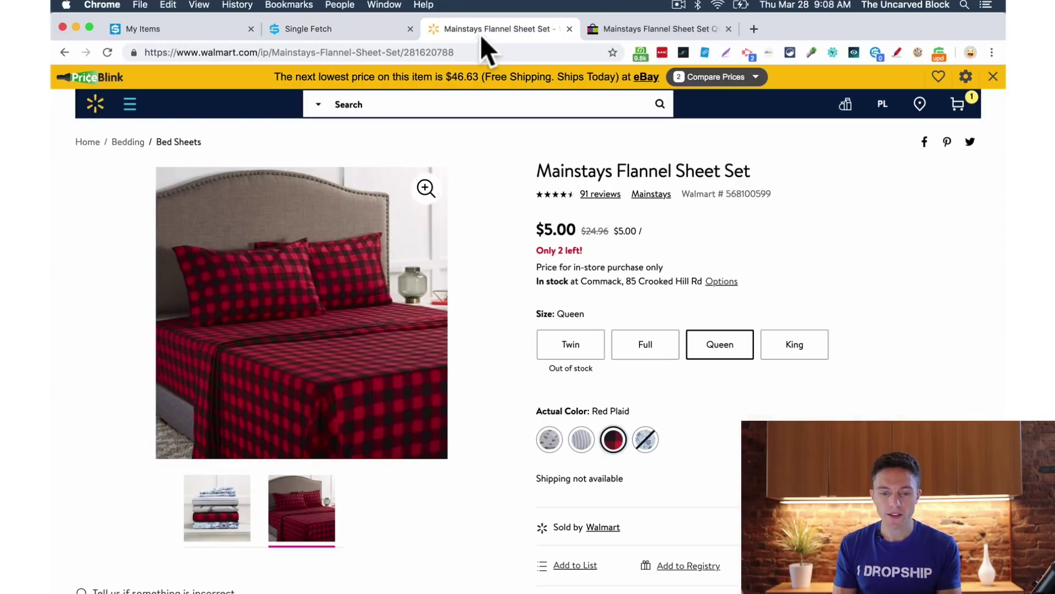
{"action": "scroll", "coordinate": [510, 321], "scroll_direction": "down", "scroll_amount": 1}
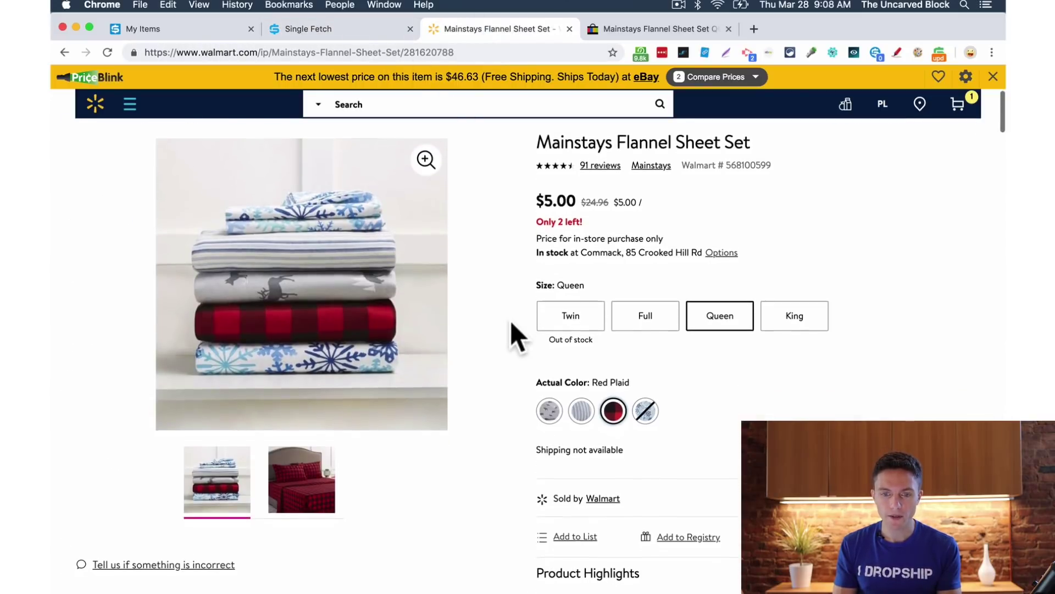
{"action": "scroll", "coordinate": [479, 382], "scroll_direction": "up", "scroll_amount": 2}
{"action": "left_click", "coordinate": [314, 526]}
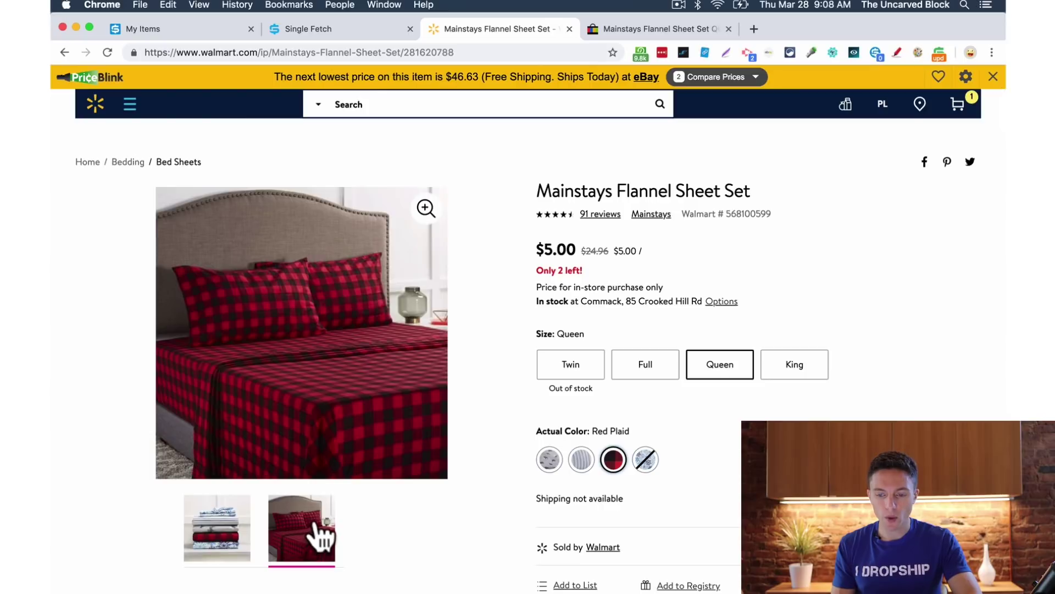
{"action": "left_click", "coordinate": [387, 53]}
{"action": "key", "text": "super+c"}
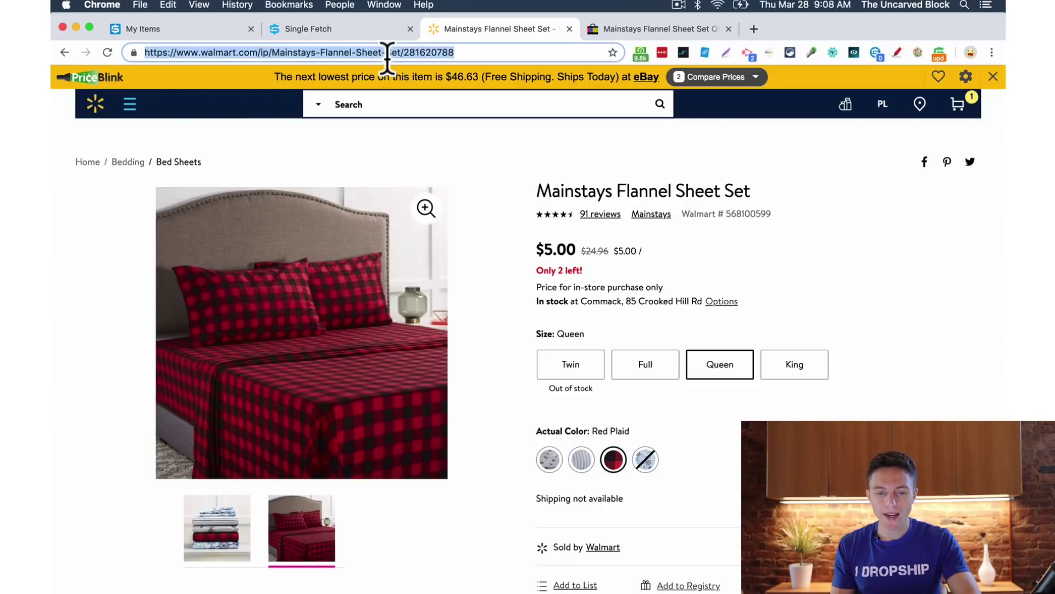
Step: Paste the Walmart URL into Insert a URL and process it to fetch the item details
{"action": "left_click", "coordinate": [359, 29]}
{"action": "left_click", "coordinate": [342, 246]}
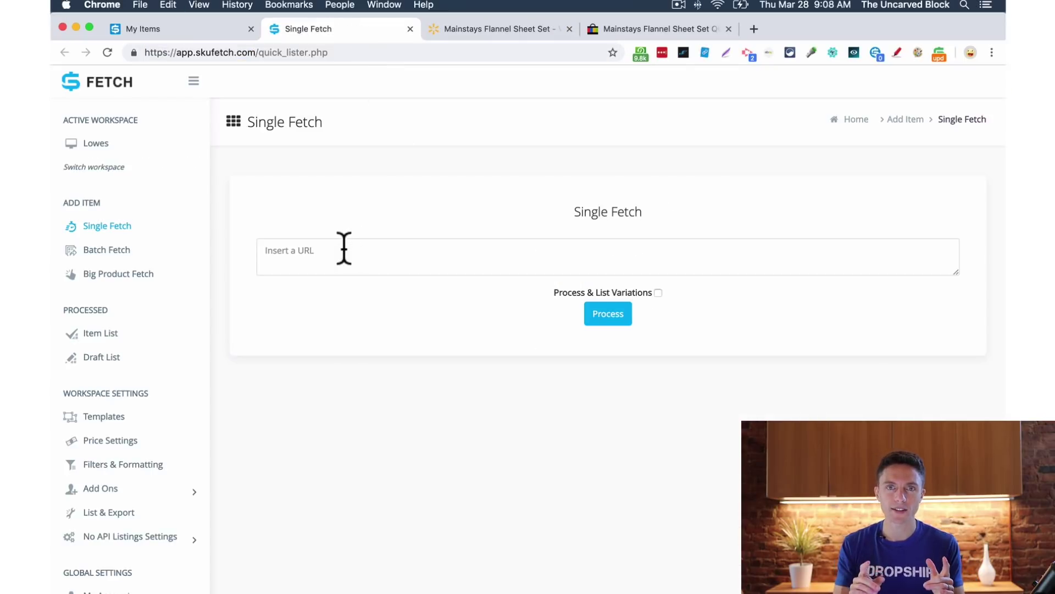
{"action": "key", "text": "super+v"}
{"action": "left_click", "coordinate": [608, 313]}
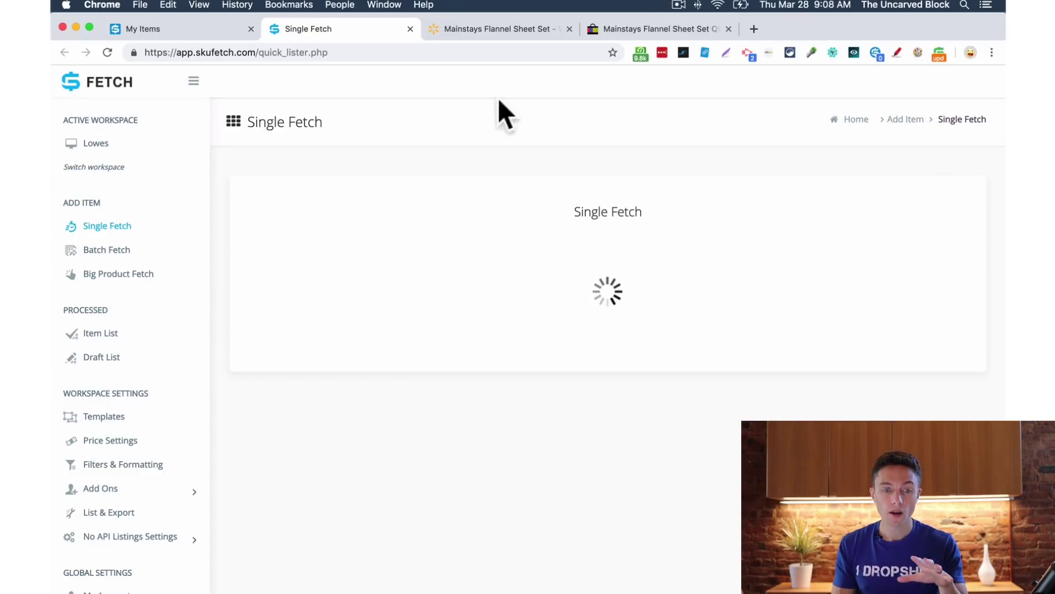
{"action": "left_click", "coordinate": [487, 30]}
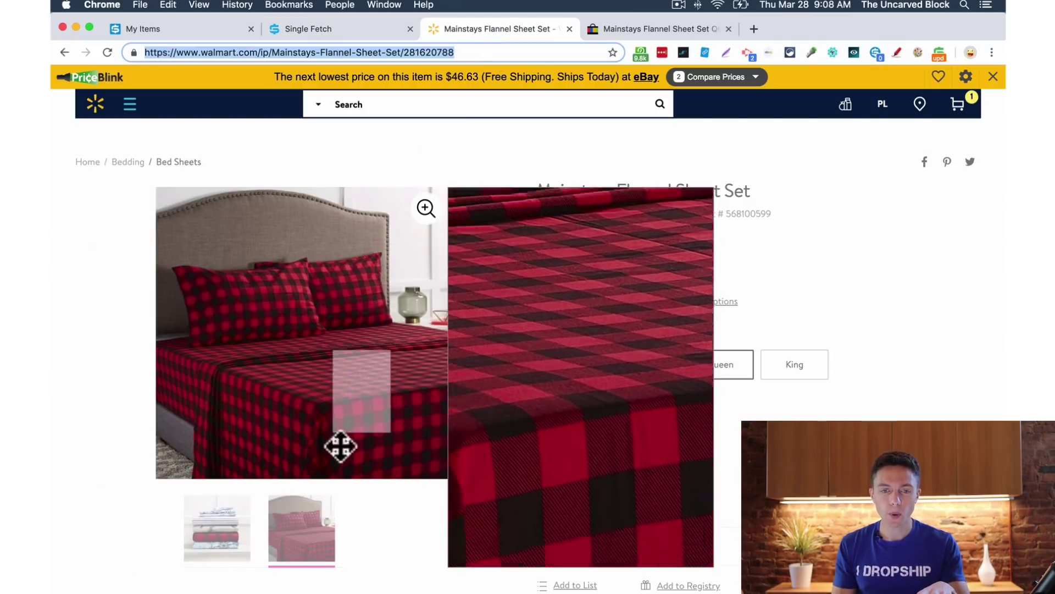
{"action": "left_click", "coordinate": [328, 34]}
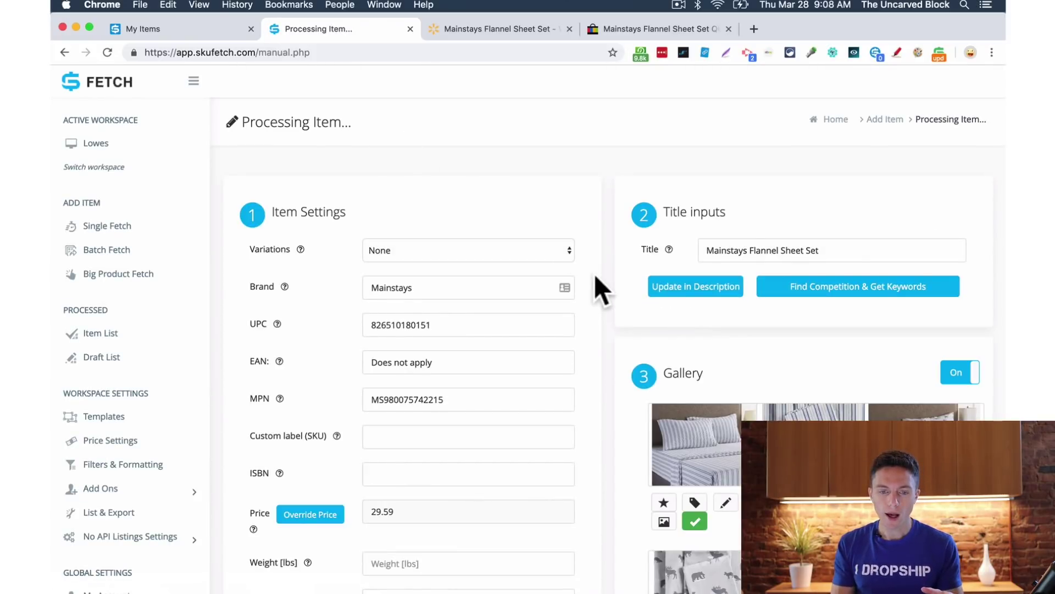
Step: Review the fetched item form and check the variation list, leaving it on None
{"action": "scroll", "coordinate": [594, 271], "scroll_direction": "down", "scroll_amount": 5}
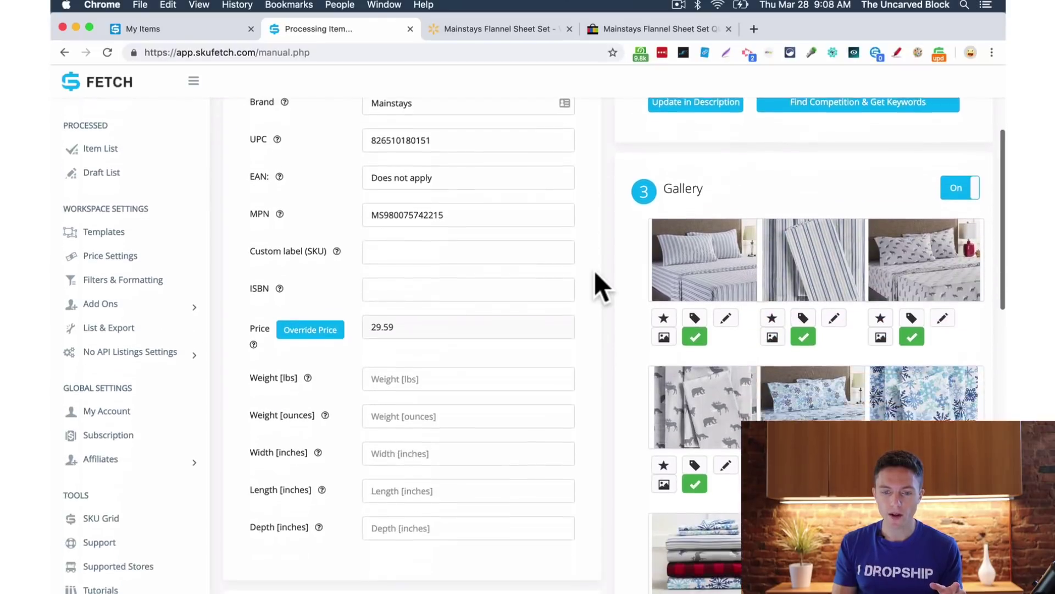
{"action": "scroll", "coordinate": [595, 271], "scroll_direction": "up", "scroll_amount": 3}
{"action": "scroll", "coordinate": [594, 270], "scroll_direction": "up", "scroll_amount": 2}
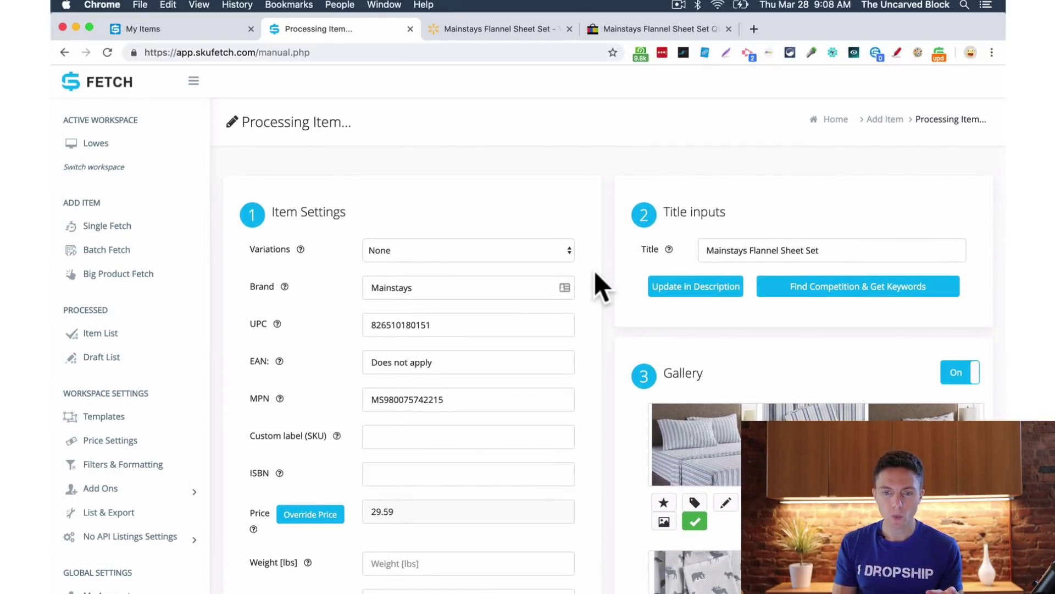
{"action": "scroll", "coordinate": [601, 342], "scroll_direction": "down", "scroll_amount": 2}
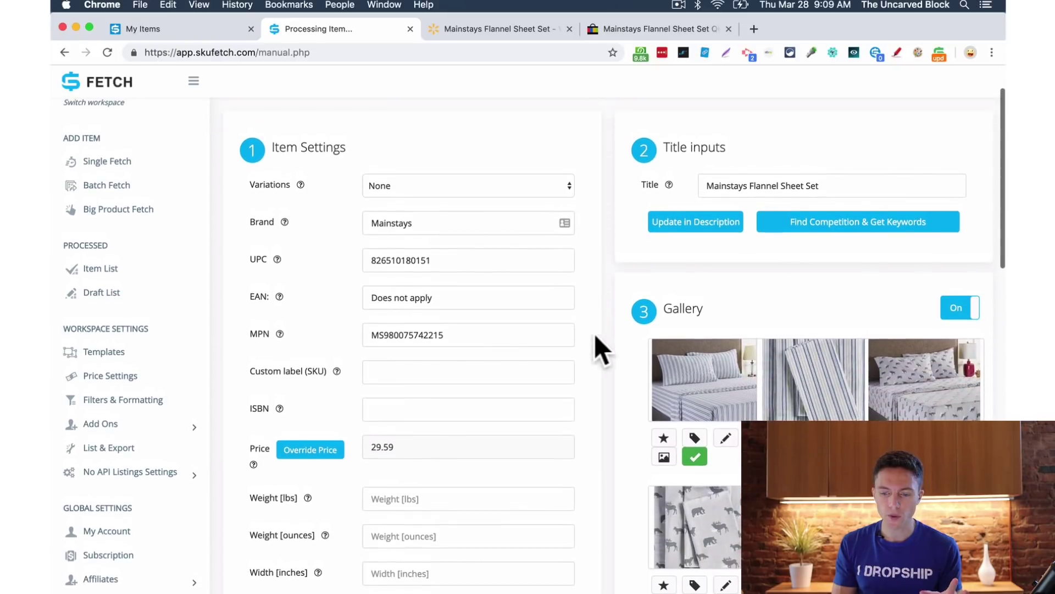
{"action": "left_click", "coordinate": [510, 186]}
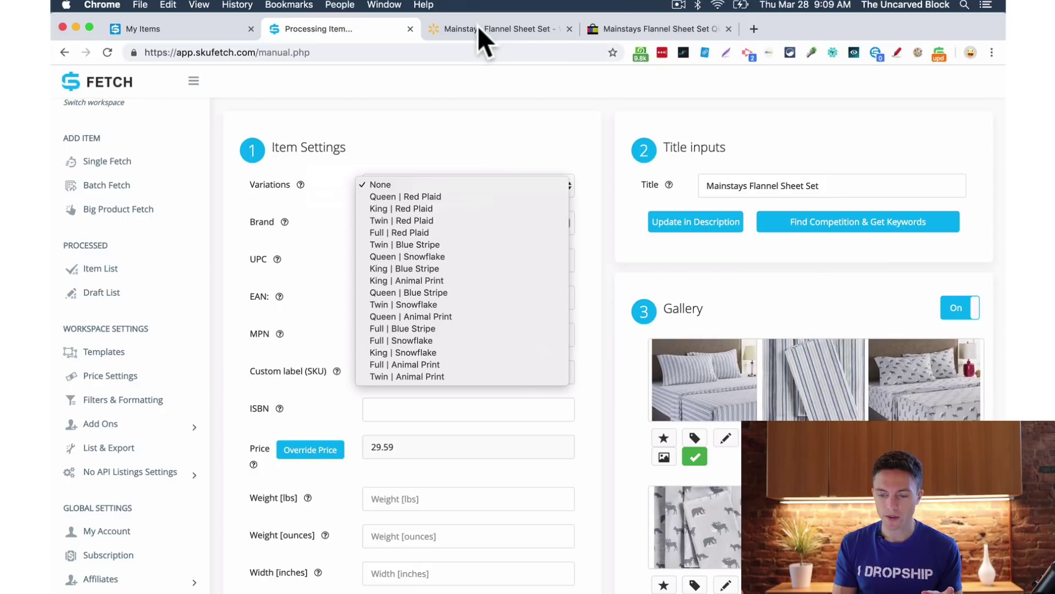
{"action": "left_click", "coordinate": [464, 29]}
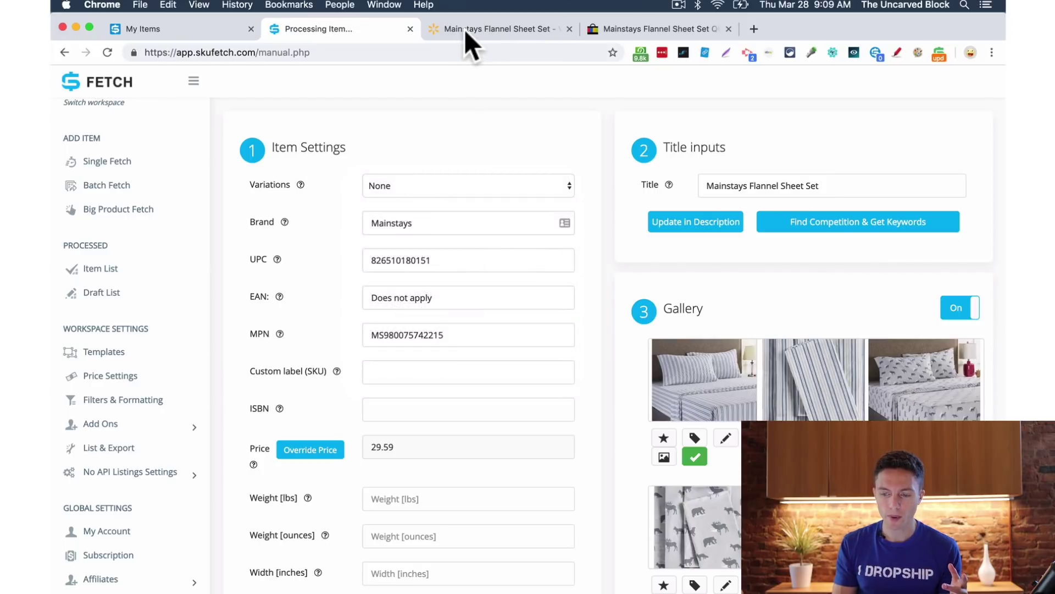
Step: Confirm Queen size and Red Plaid on Walmart, then pick the Queen | Red Plaid variation
{"action": "left_click", "coordinate": [464, 29]}
{"action": "left_click", "coordinate": [224, 542]}
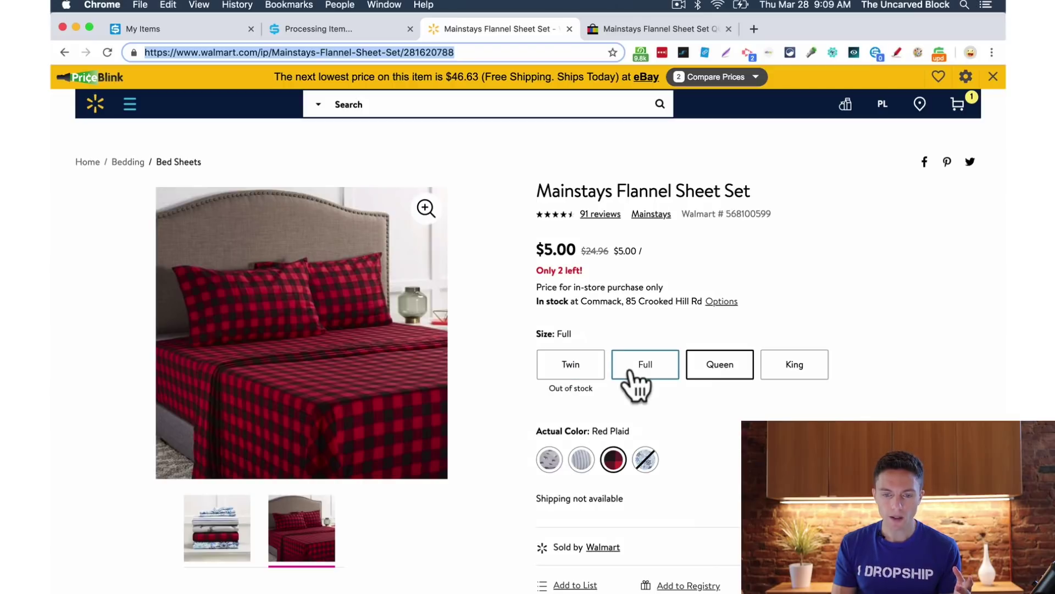
{"action": "left_click", "coordinate": [606, 452]}
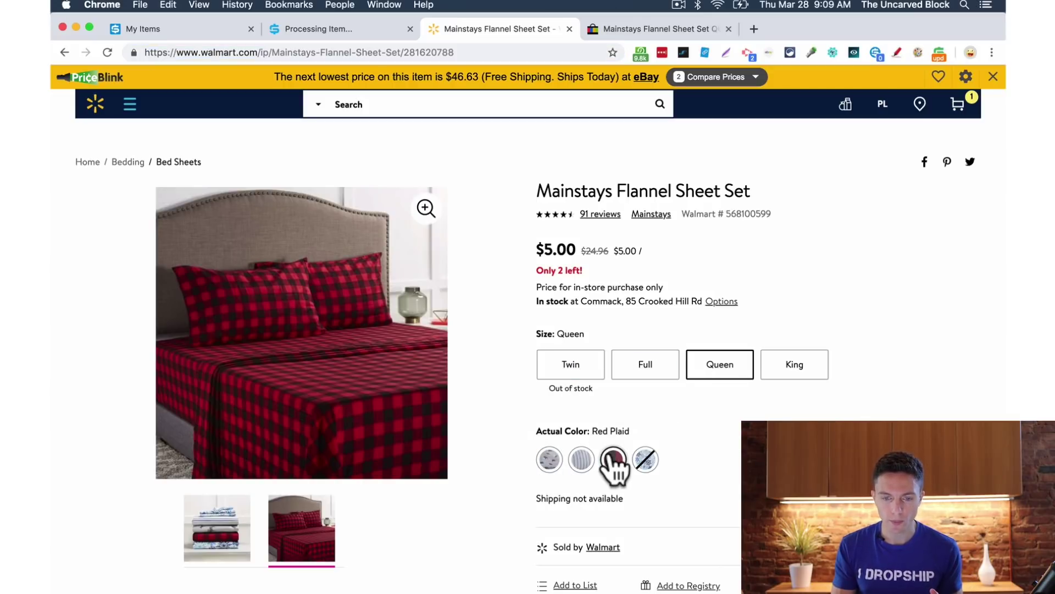
{"action": "left_click", "coordinate": [344, 31]}
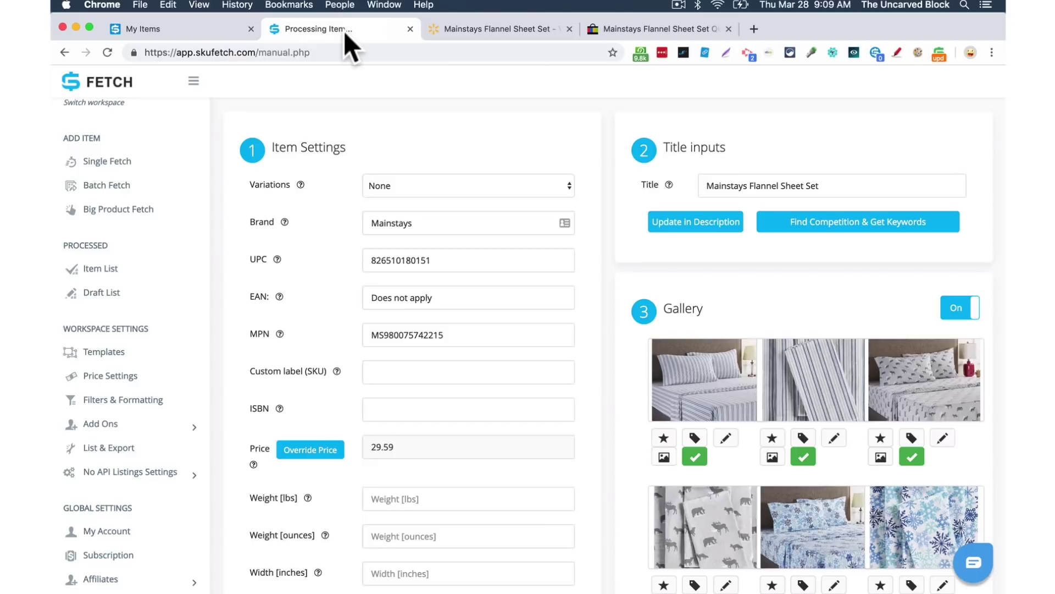
{"action": "left_click", "coordinate": [395, 184]}
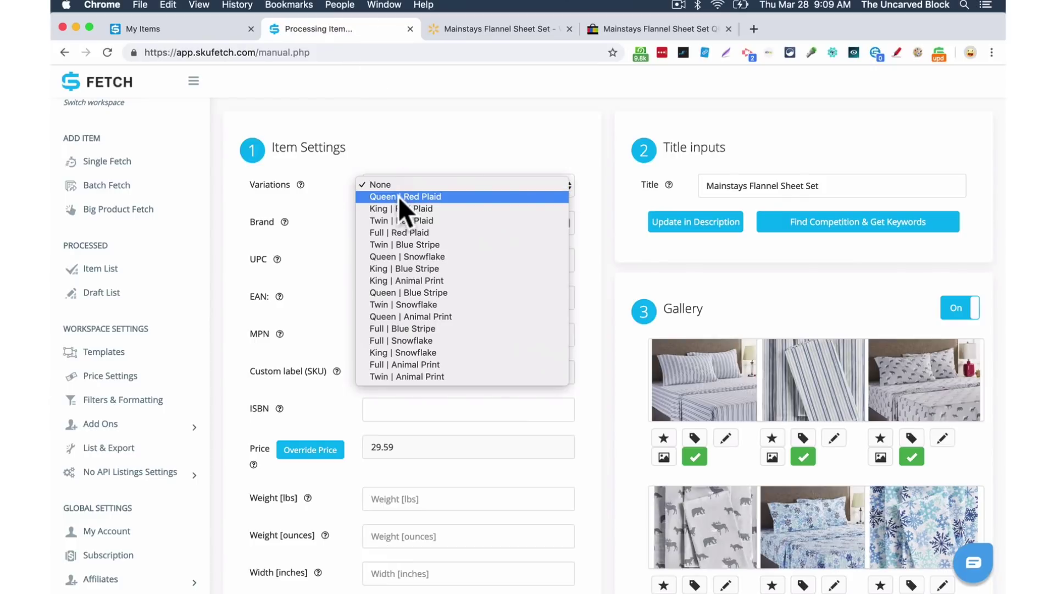
{"action": "left_click", "coordinate": [399, 196]}
{"action": "scroll", "coordinate": [591, 308], "scroll_direction": "down", "scroll_amount": 5}
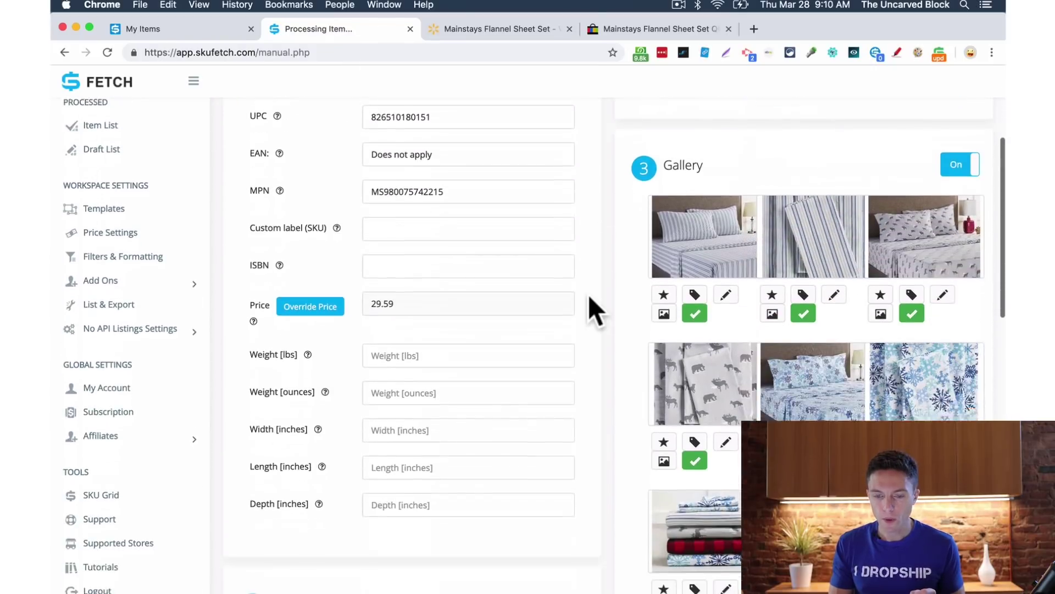
Step: Untick the six other-pattern gallery photos, including the grey animal print and blue snowflake shots
{"action": "scroll", "coordinate": [588, 295], "scroll_direction": "down", "scroll_amount": 1}
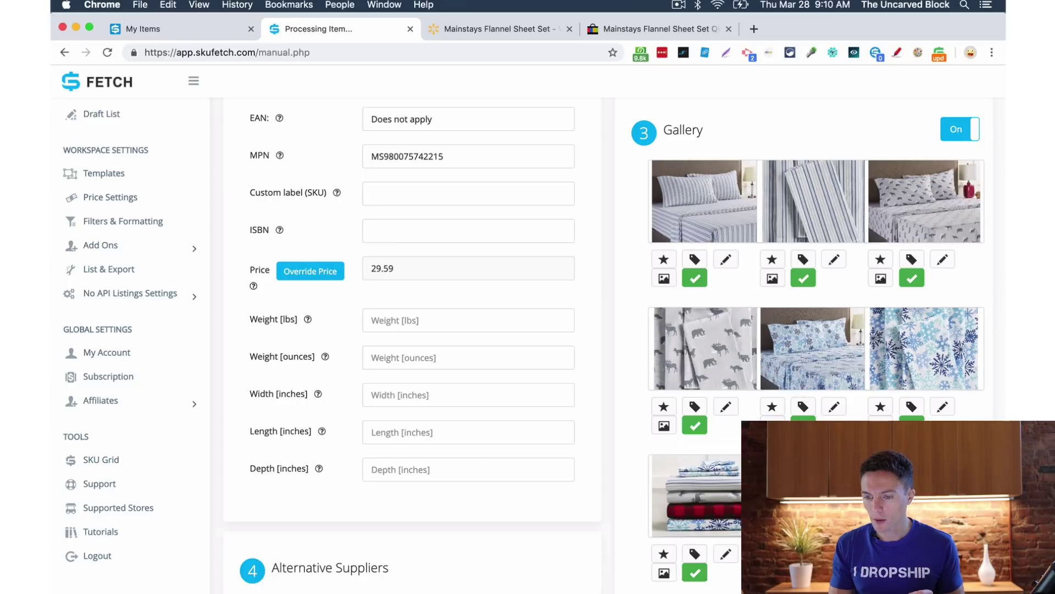
{"action": "left_click", "coordinate": [694, 278]}
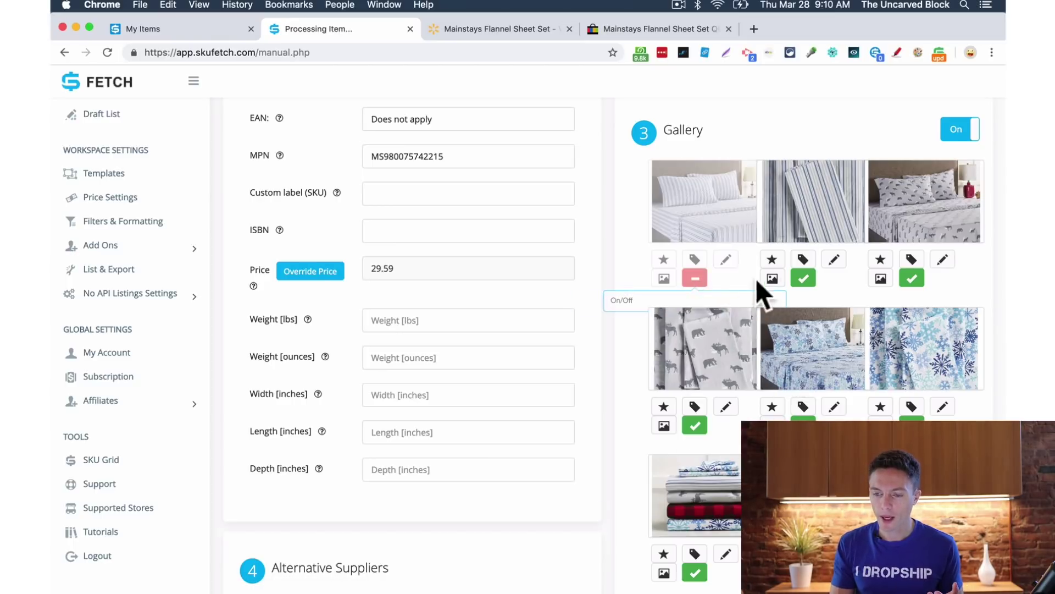
{"action": "left_click", "coordinate": [803, 278]}
{"action": "left_click", "coordinate": [912, 278]}
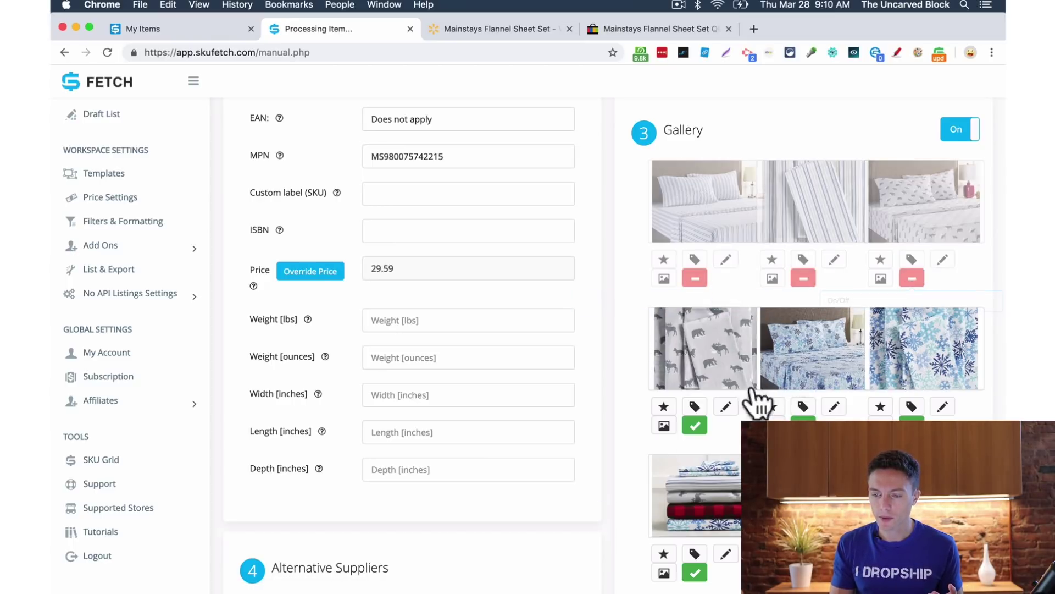
{"action": "left_click", "coordinate": [695, 426]}
{"action": "left_click", "coordinate": [803, 426]}
{"action": "left_click", "coordinate": [912, 425]}
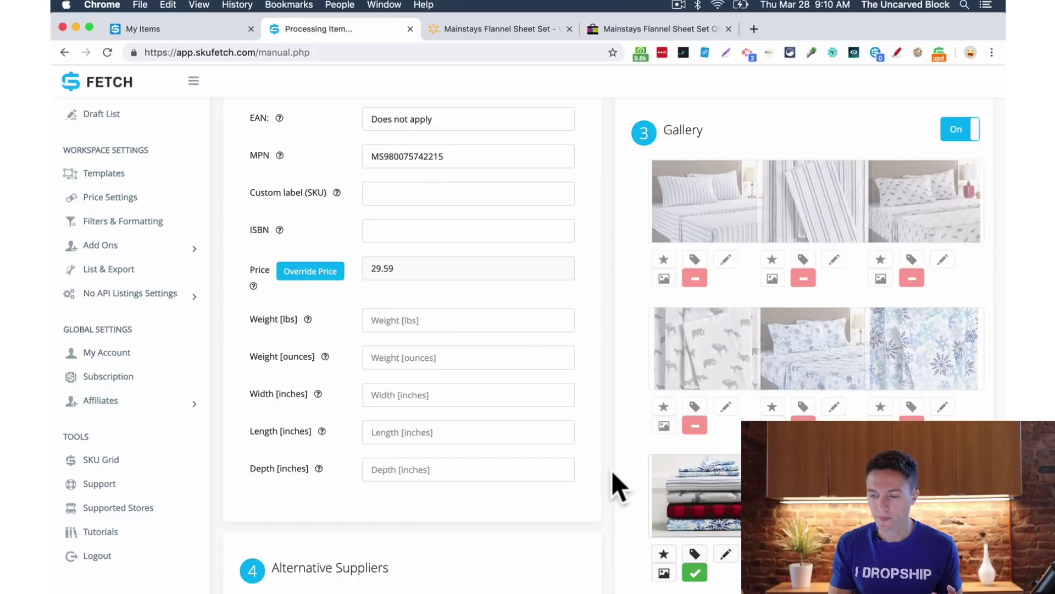
Step: Scroll through the templated description with its Item Description and Features sections
{"action": "scroll", "coordinate": [611, 472], "scroll_direction": "down", "scroll_amount": 10}
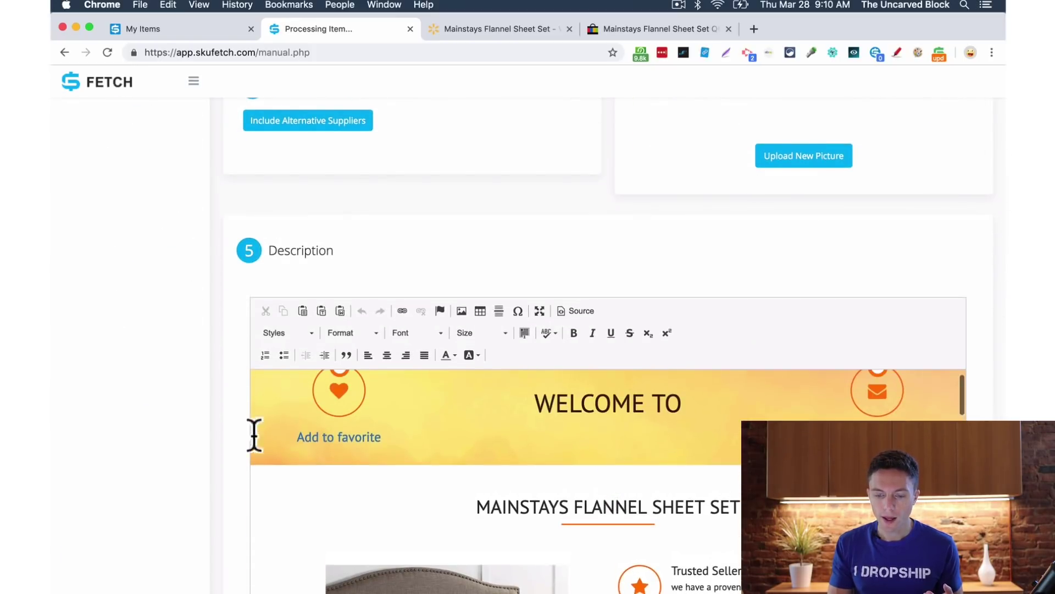
{"action": "scroll", "coordinate": [229, 443], "scroll_direction": "down", "scroll_amount": 5}
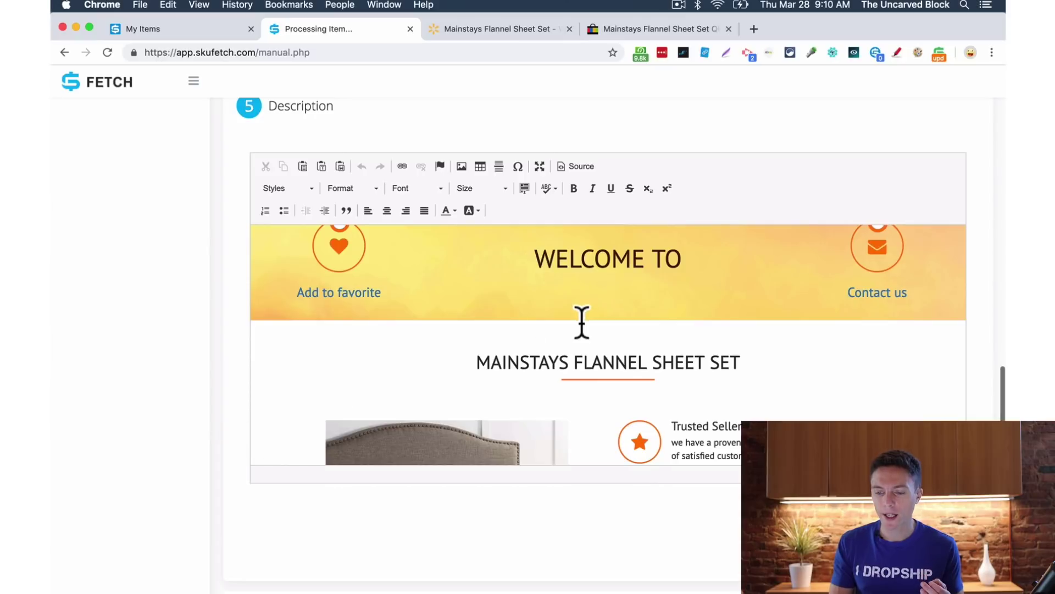
{"action": "scroll", "coordinate": [581, 321], "scroll_direction": "down", "scroll_amount": 3}
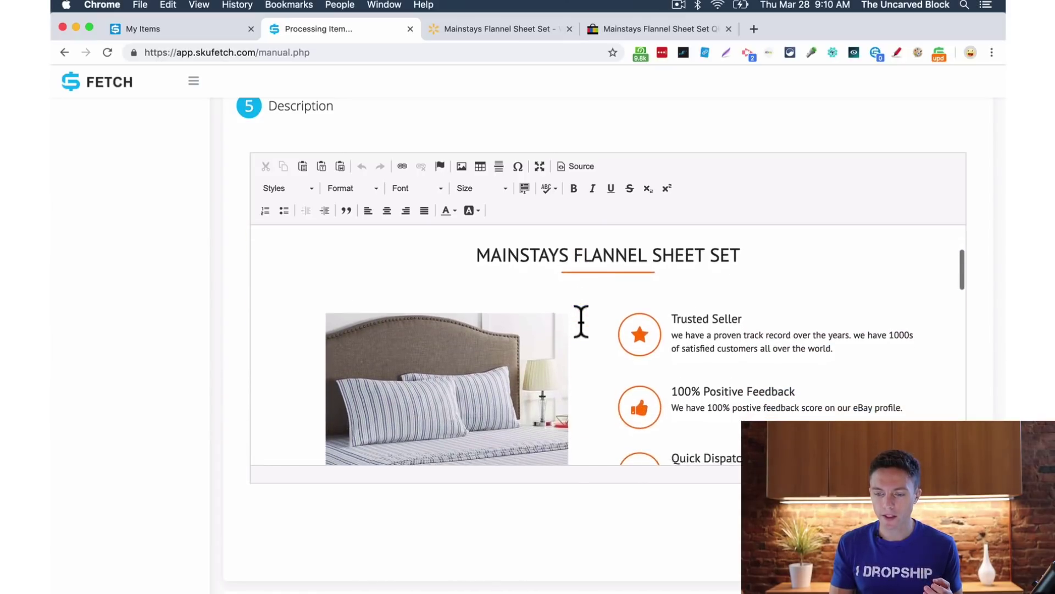
{"action": "scroll", "coordinate": [581, 322], "scroll_direction": "down", "scroll_amount": 5}
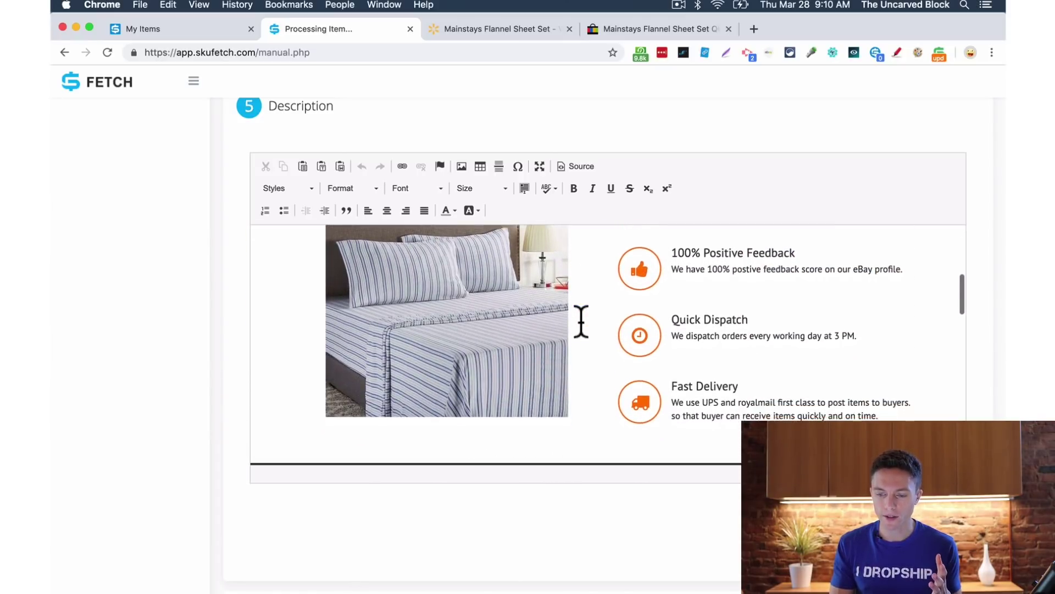
{"action": "scroll", "coordinate": [581, 322], "scroll_direction": "up", "scroll_amount": 7}
{"action": "scroll", "coordinate": [581, 322], "scroll_direction": "down", "scroll_amount": 2}
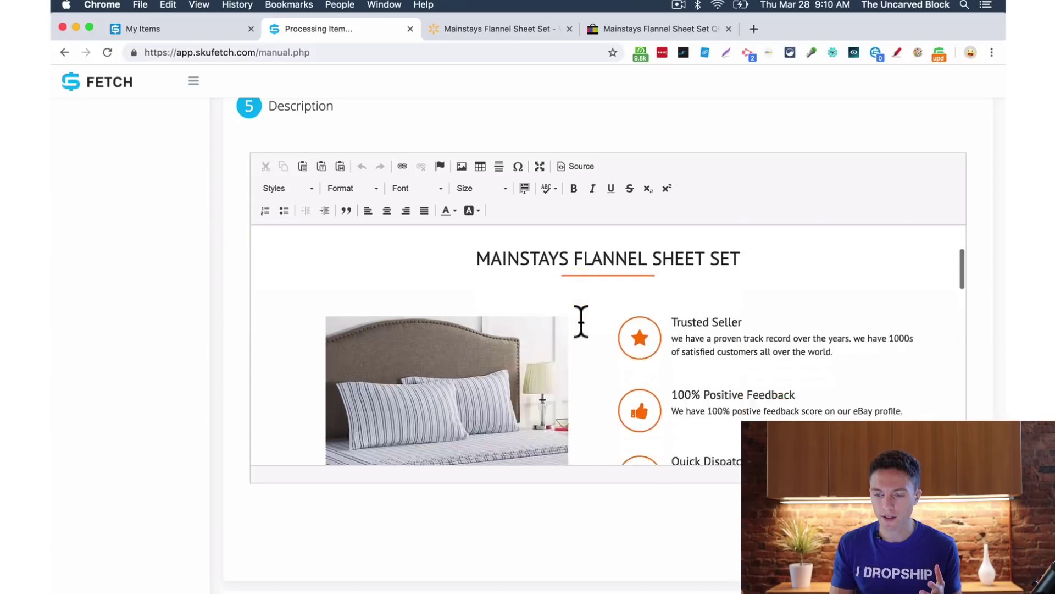
{"action": "scroll", "coordinate": [581, 322], "scroll_direction": "down", "scroll_amount": 5}
{"action": "scroll", "coordinate": [575, 365], "scroll_direction": "down", "scroll_amount": 5}
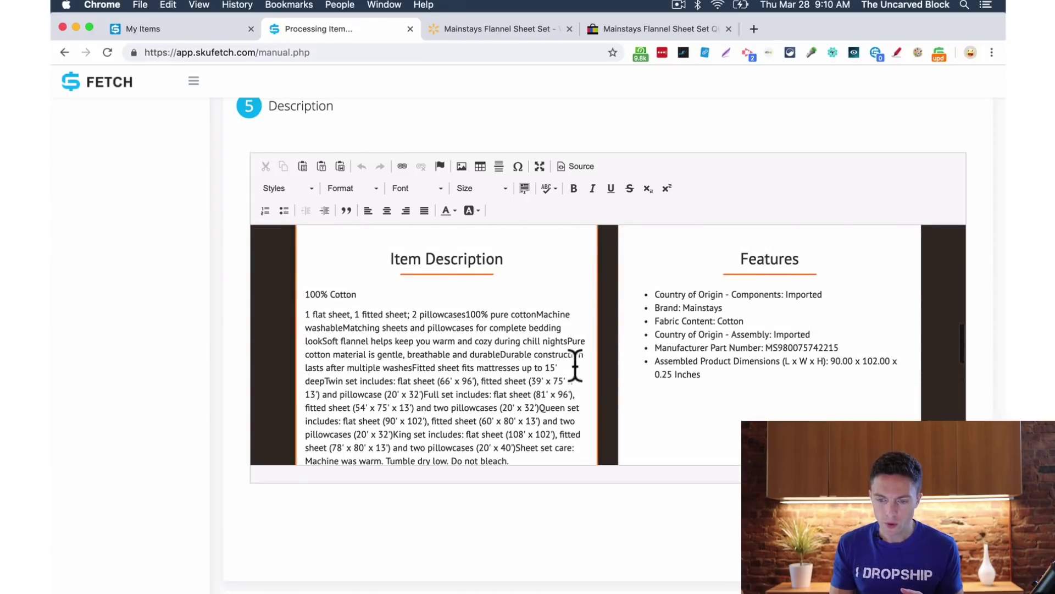
{"action": "scroll", "coordinate": [575, 366], "scroll_direction": "down", "scroll_amount": 2}
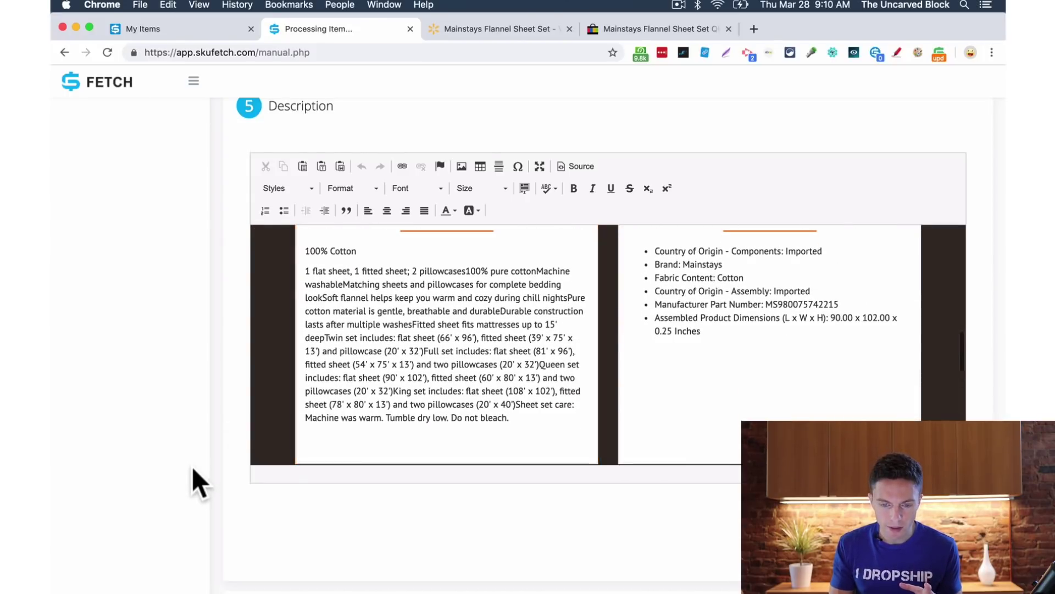
{"action": "scroll", "coordinate": [192, 468], "scroll_direction": "down", "scroll_amount": 5}
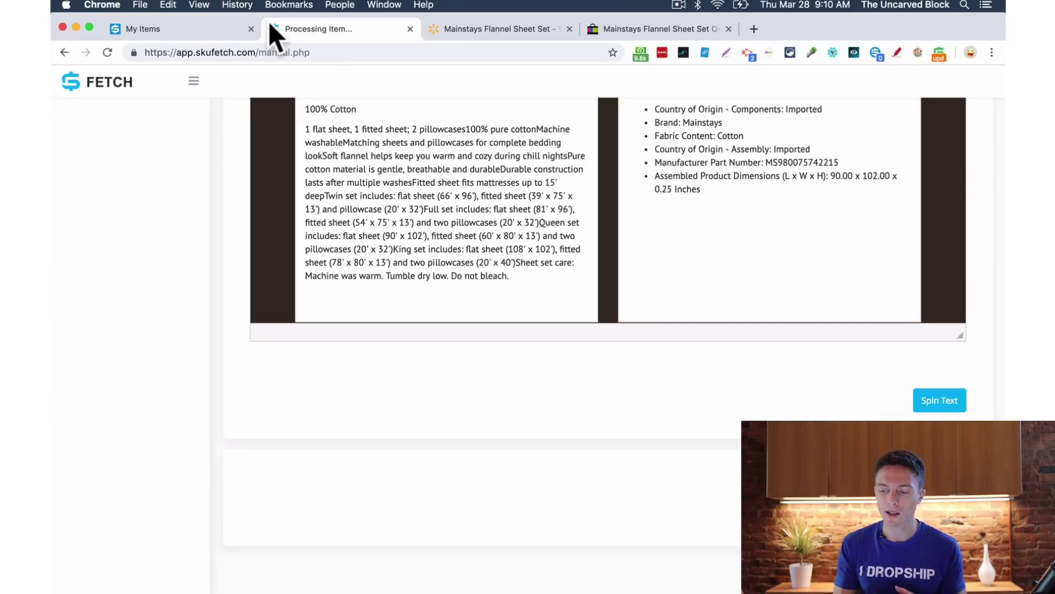
Step: Open the Mitten Liner - Wool's Home Depot supplier page ($17.92/pair) from the inventory grid
{"action": "left_click", "coordinate": [185, 31]}
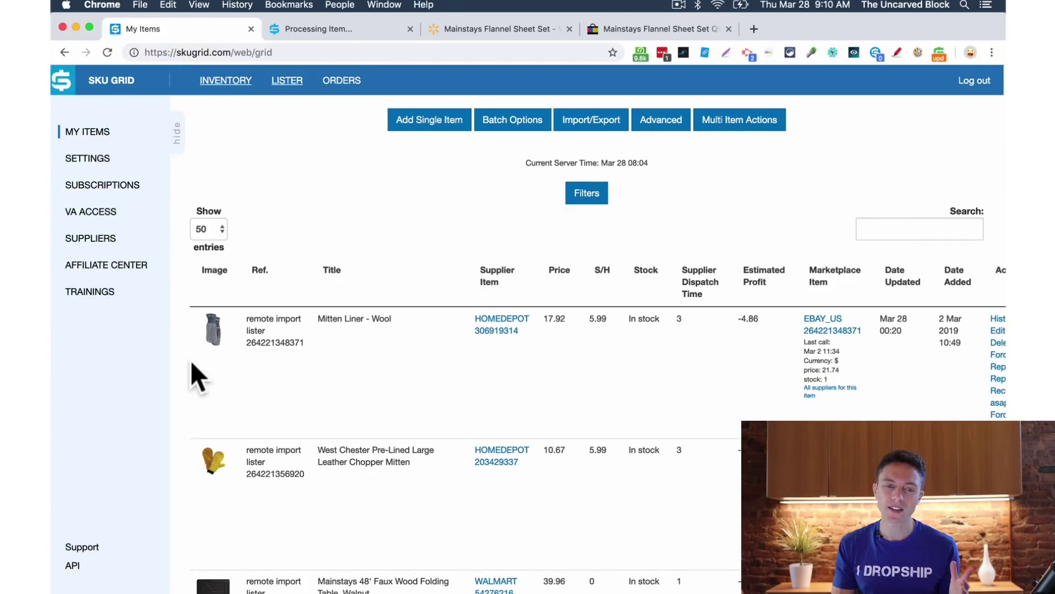
{"action": "scroll", "coordinate": [192, 368], "scroll_direction": "down", "scroll_amount": 3}
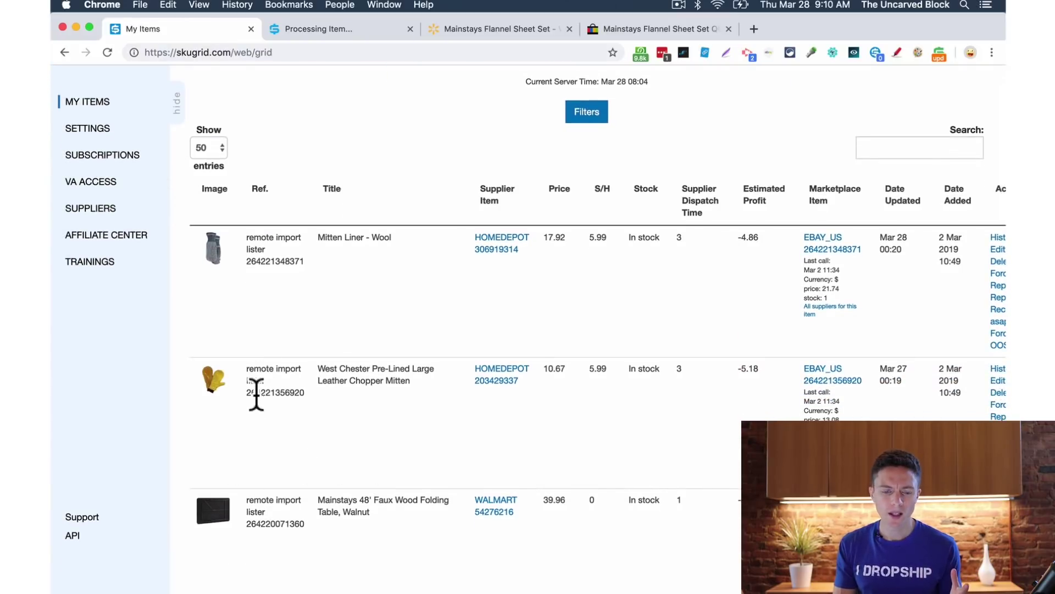
{"action": "scroll", "coordinate": [597, 435], "scroll_direction": "right", "scroll_amount": 2}
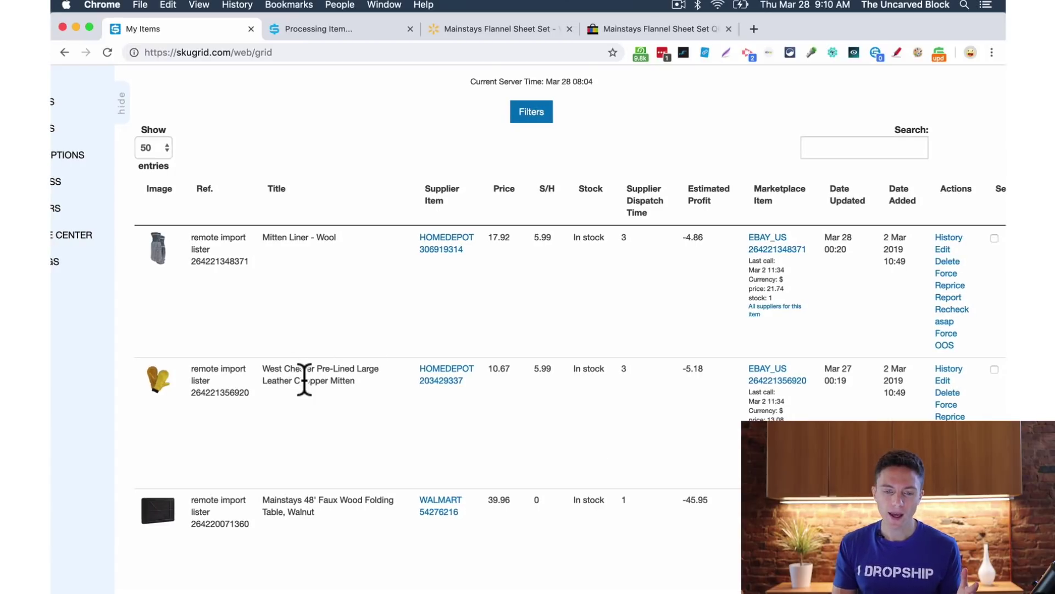
{"action": "left_click", "coordinate": [438, 243]}
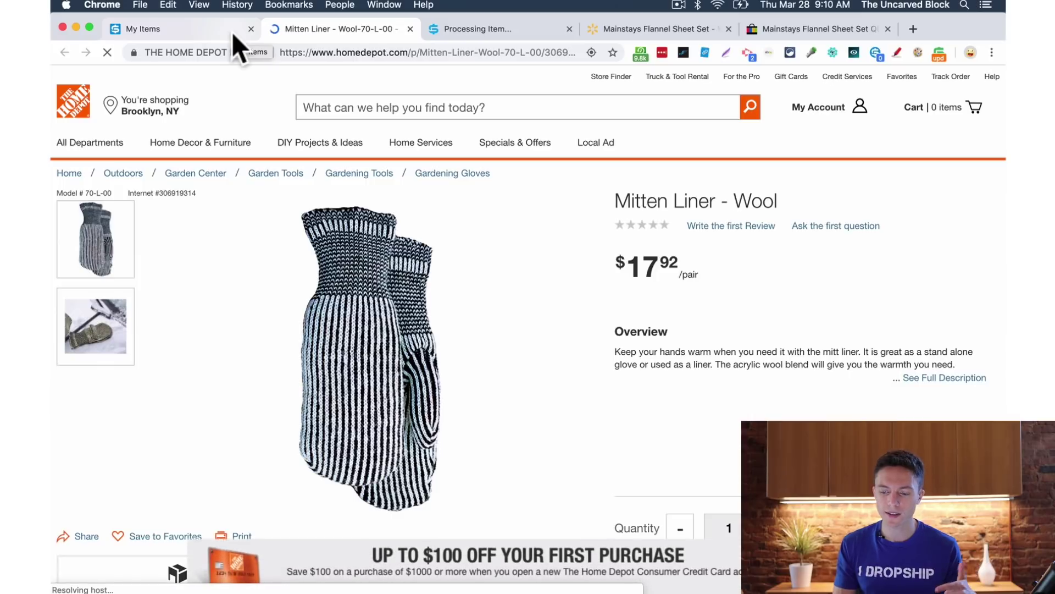
{"action": "left_click", "coordinate": [232, 32]}
Step: Open the Mitten Liner's EBAY_US listing and return to the inventory grid
{"action": "scroll", "coordinate": [450, 242], "scroll_direction": "right", "scroll_amount": 1}
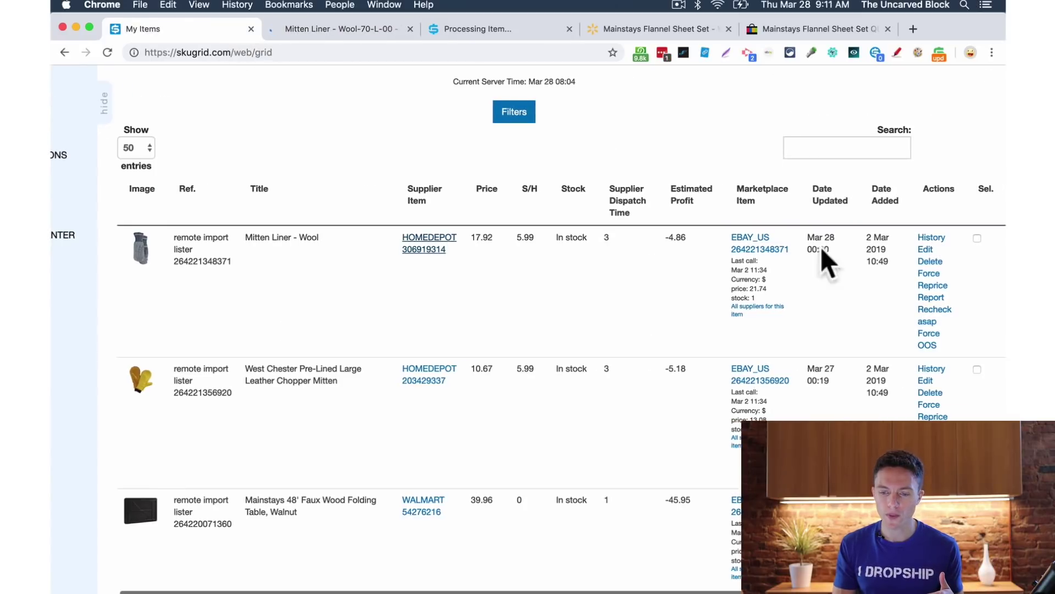
{"action": "left_click", "coordinate": [752, 239]}
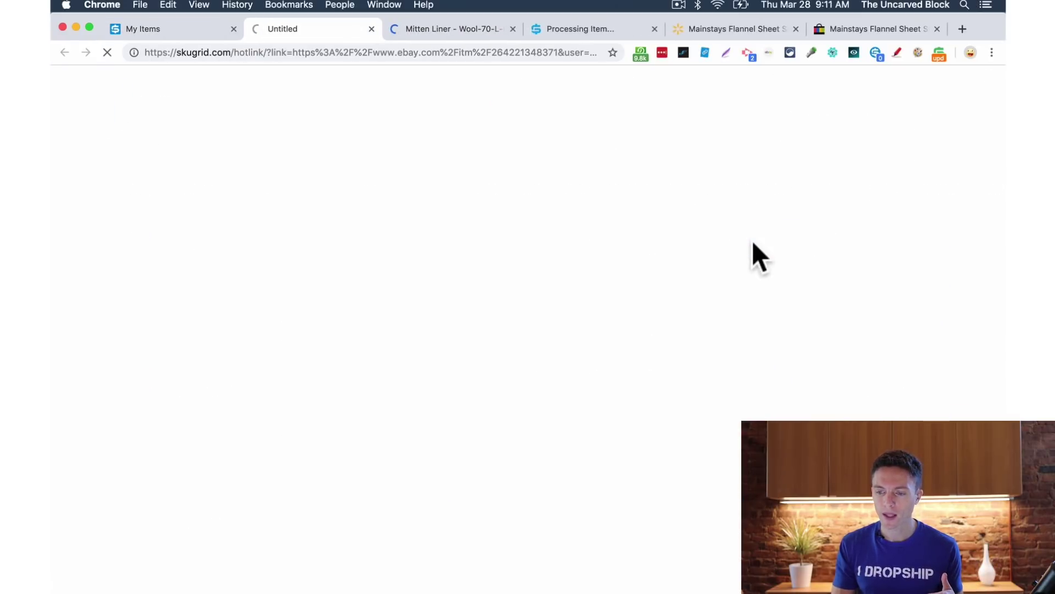
{"action": "left_click", "coordinate": [166, 29]}
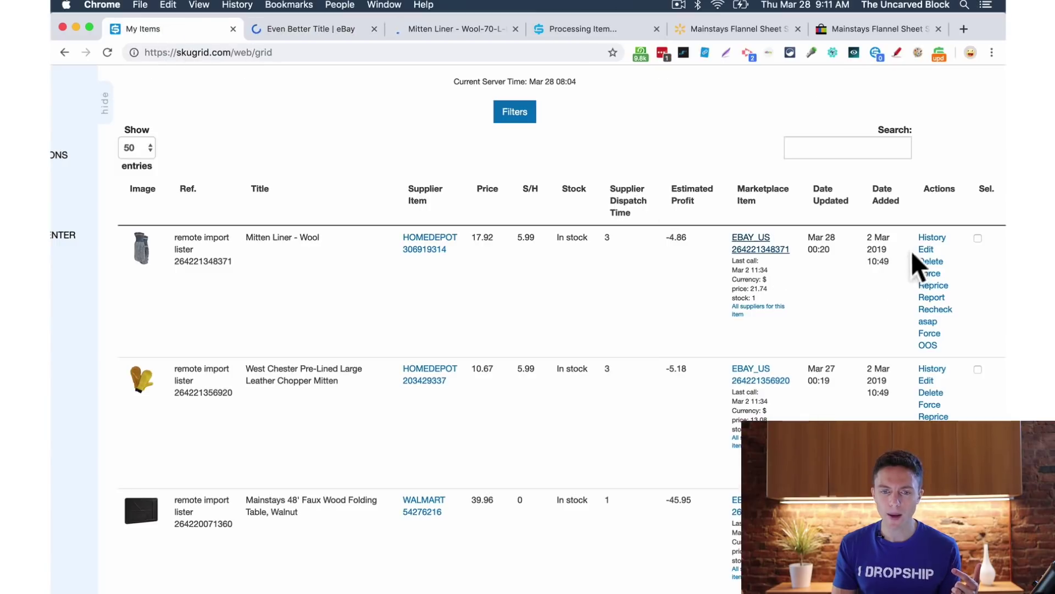